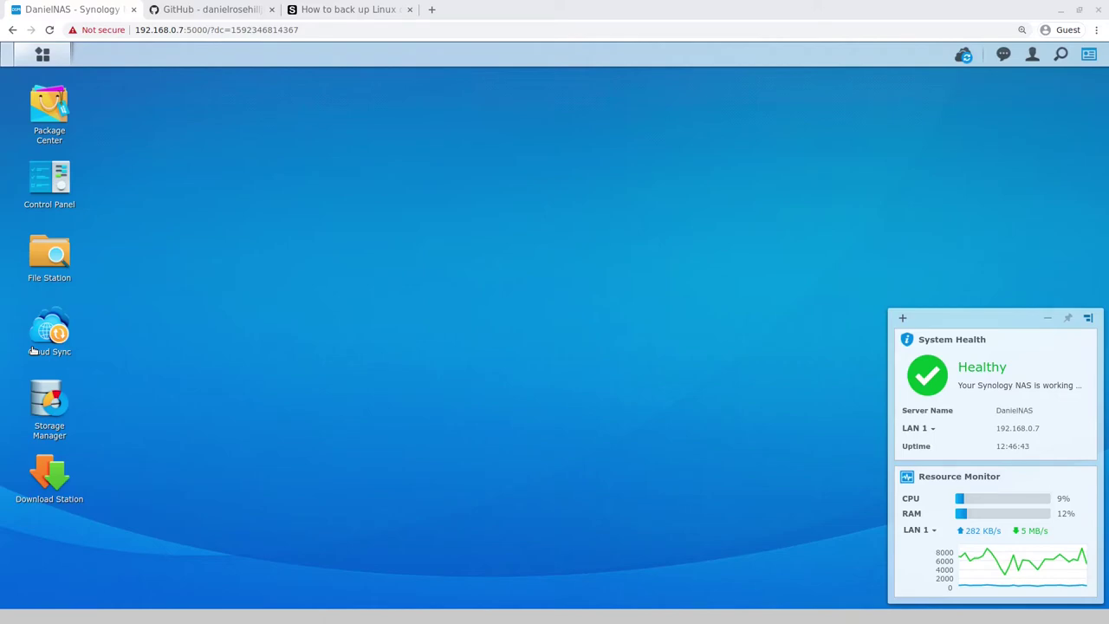
Step: Search Google for 'synology ds920+' in a new tab and open the medium.com DS920+ review
{"action": "left_click", "coordinate": [342, 9]}
{"action": "key", "text": "ctrl+t"}
{"action": "type", "text": "synolog"}
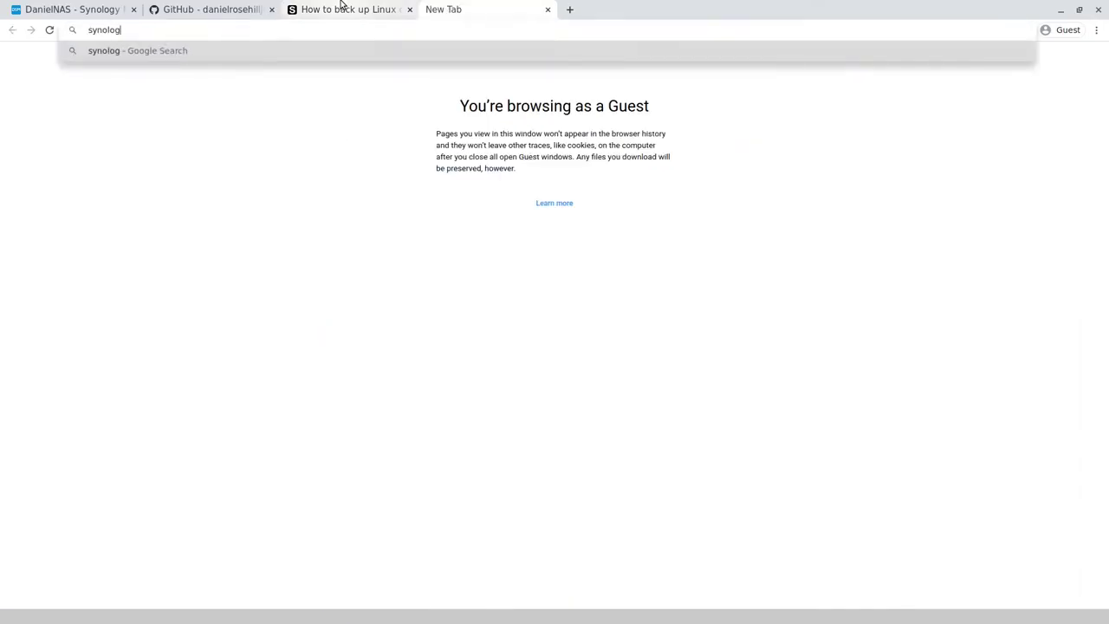
{"action": "key", "text": "BackSpace"}
{"action": "key", "text": "BackSpace"}
{"action": "key", "text": "BackSpace"}
{"action": "key", "text": "BackSpace"}
{"action": "key", "text": "BackSpace"}
{"action": "key", "text": "BackSpace"}
{"action": "type", "text": "ynology ds920"}
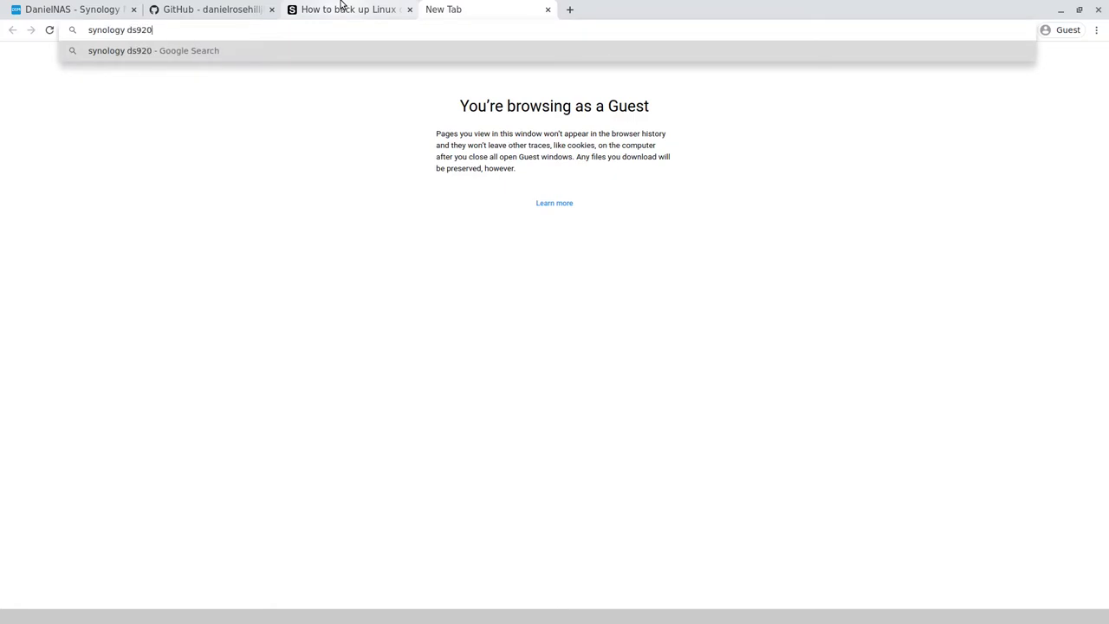
{"action": "type", "text": "+"}
{"action": "key", "text": "Return"}
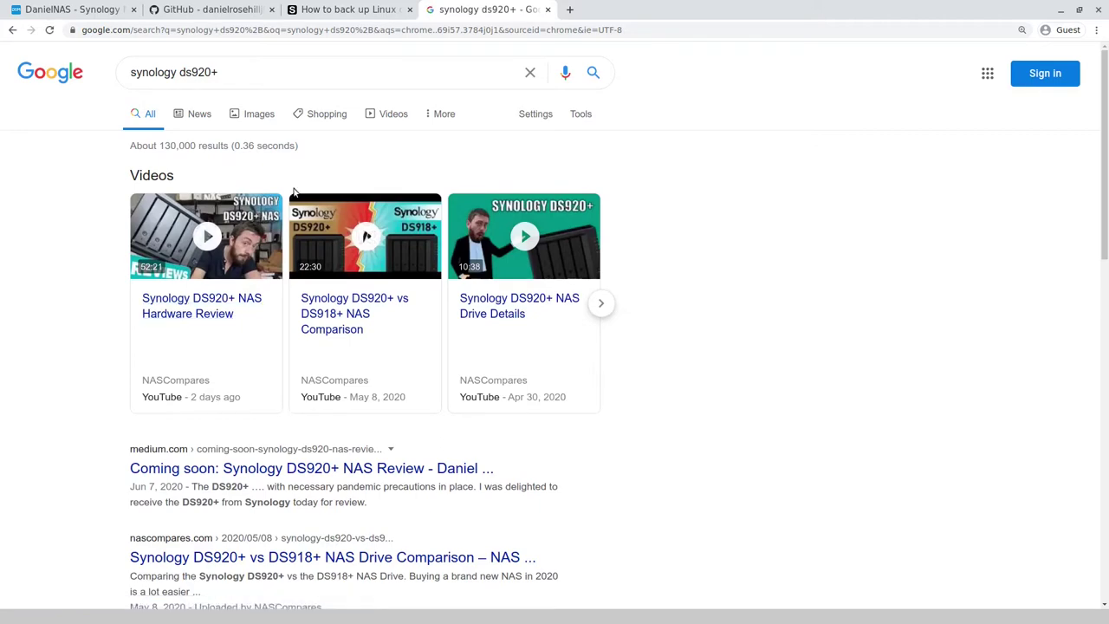
{"action": "scroll", "coordinate": [295, 178], "scroll_direction": "down", "scroll_amount": 3}
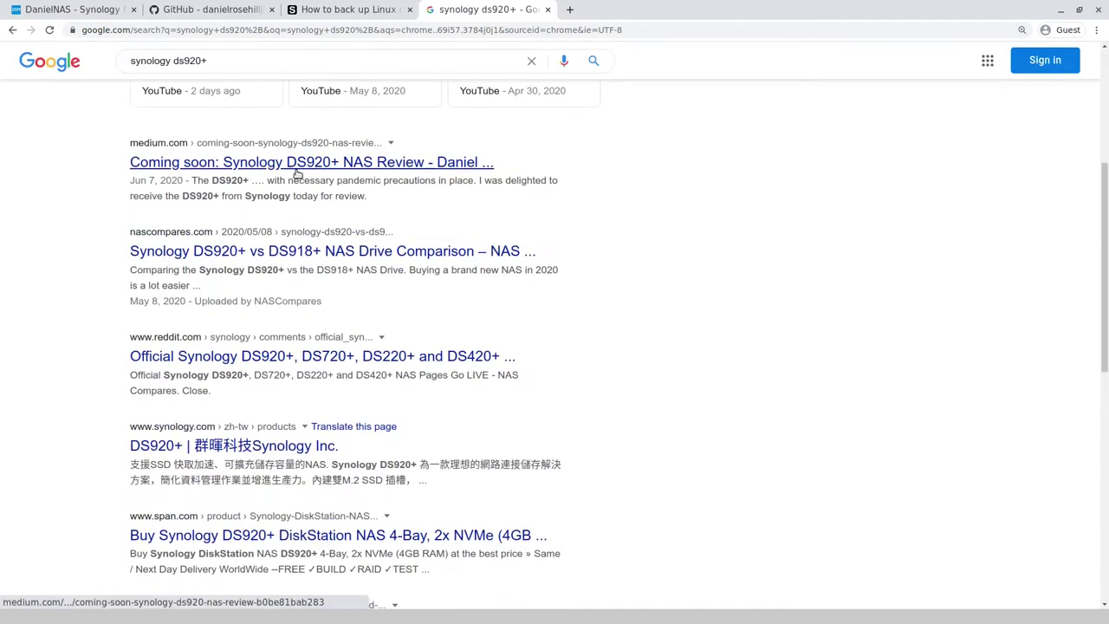
{"action": "left_click", "coordinate": [298, 171]}
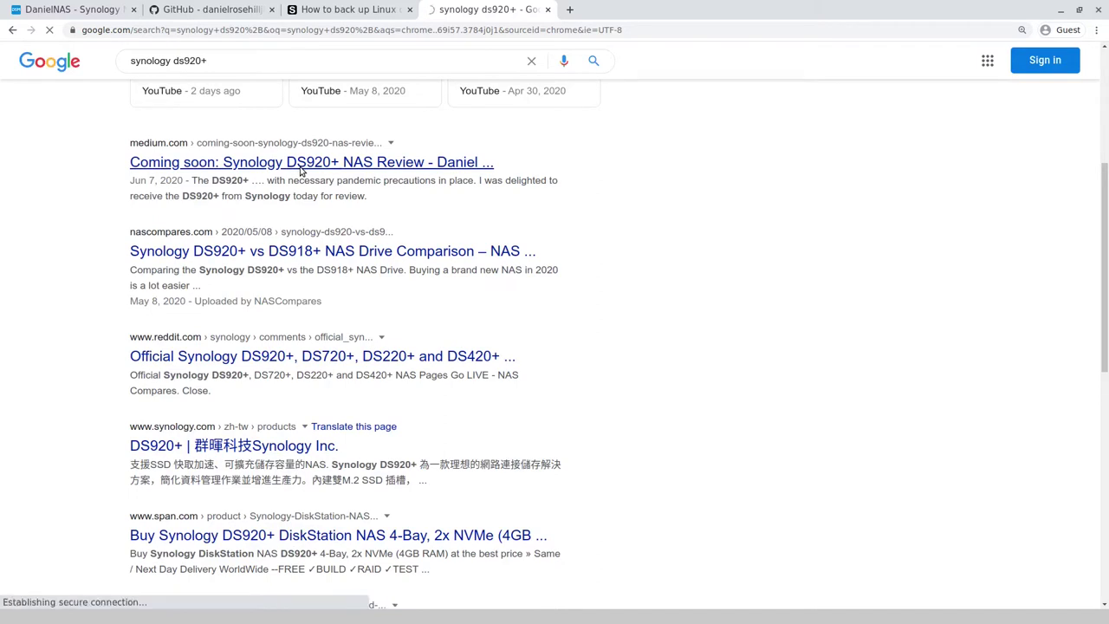
Step: Scroll the GitHub Master_Backup_Strategy README to its Part 1: Desktop backup diagram
{"action": "left_click", "coordinate": [204, 8]}
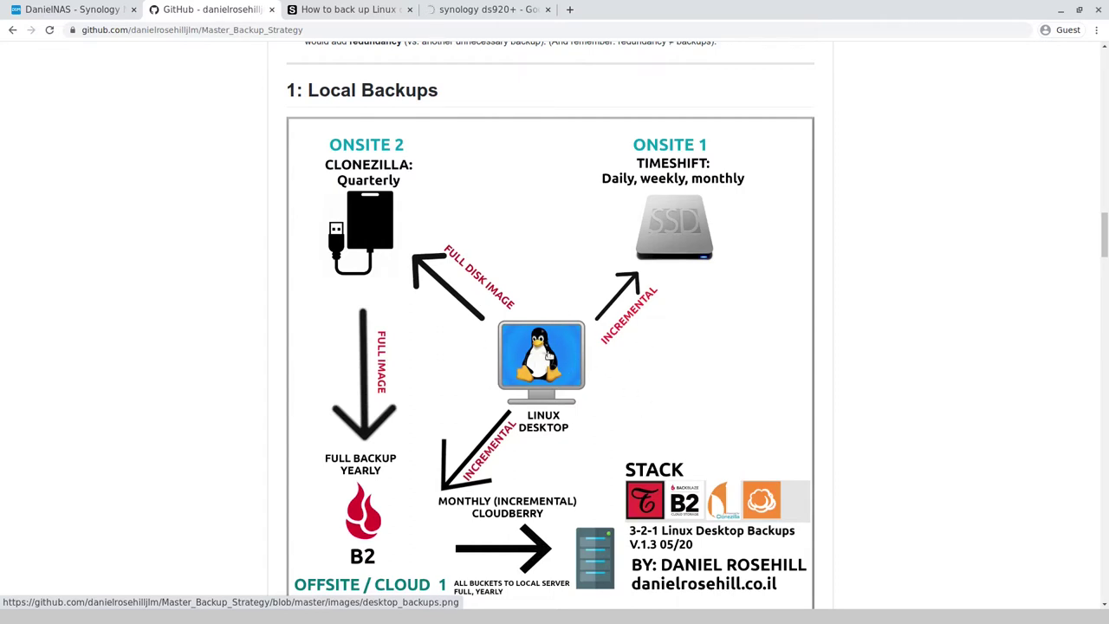
{"action": "scroll", "coordinate": [791, 392], "scroll_direction": "up", "scroll_amount": 6}
{"action": "scroll", "coordinate": [784, 397], "scroll_direction": "up", "scroll_amount": 18}
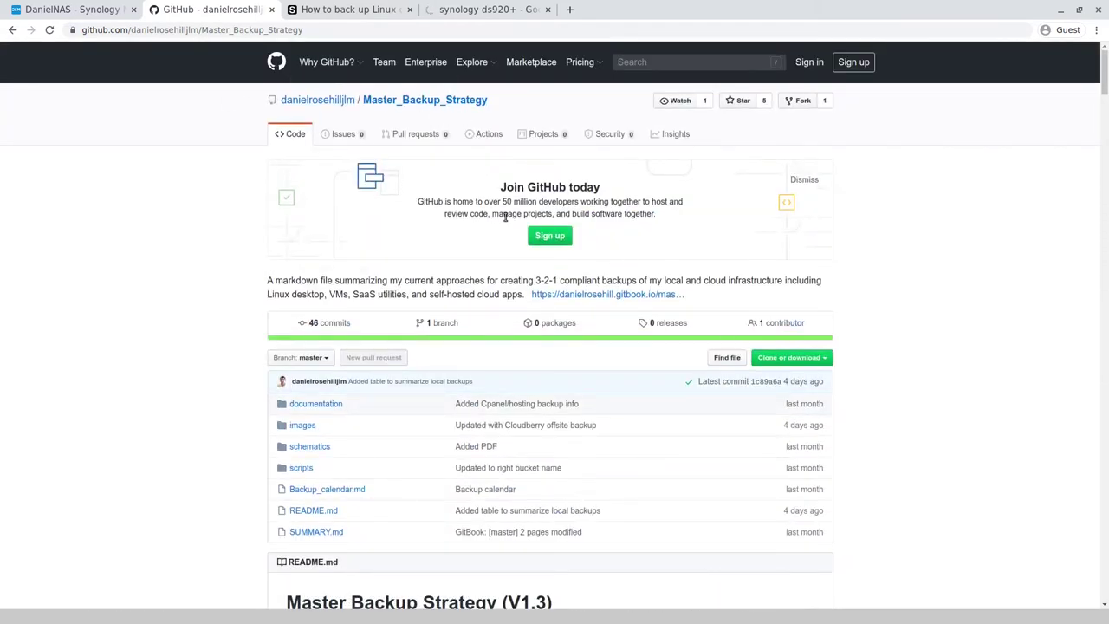
{"action": "scroll", "coordinate": [433, 298], "scroll_direction": "down", "scroll_amount": 9}
{"action": "scroll", "coordinate": [433, 298], "scroll_direction": "up", "scroll_amount": 1}
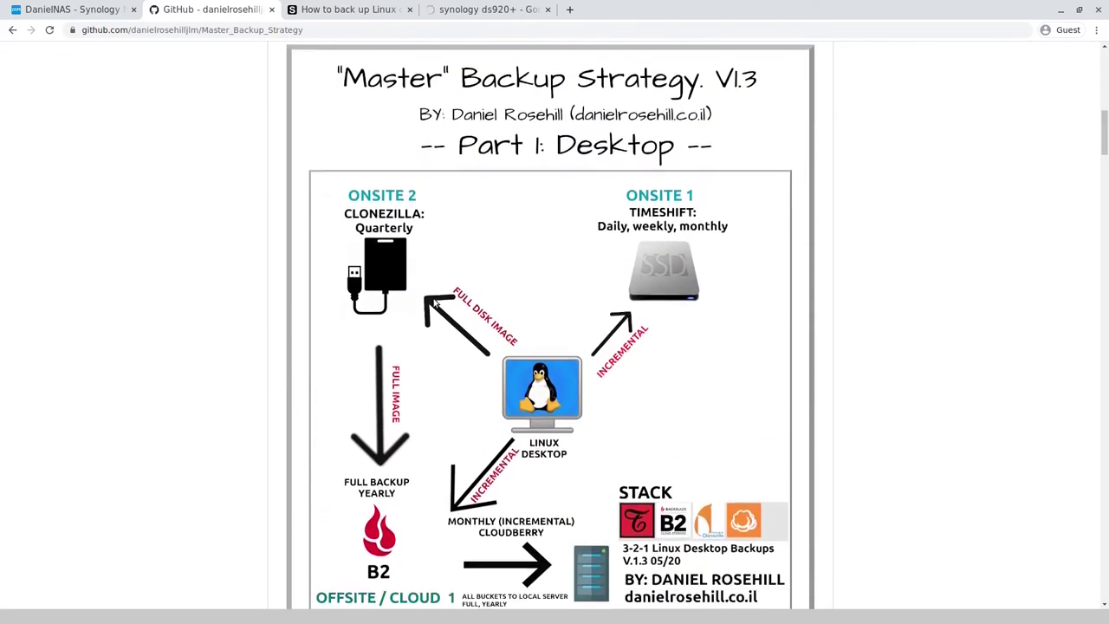
{"action": "scroll", "coordinate": [436, 301], "scroll_direction": "down", "scroll_amount": 1}
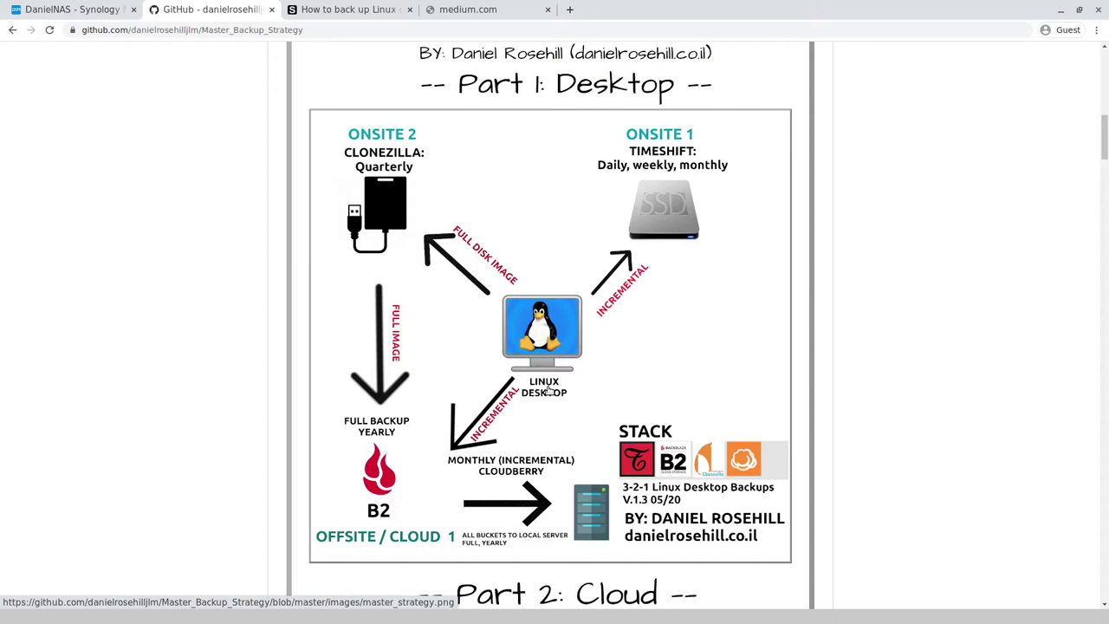
Step: Return to the NAS's DSM desktop and launch Control Panel from the Main Menu
{"action": "left_click", "coordinate": [67, 9]}
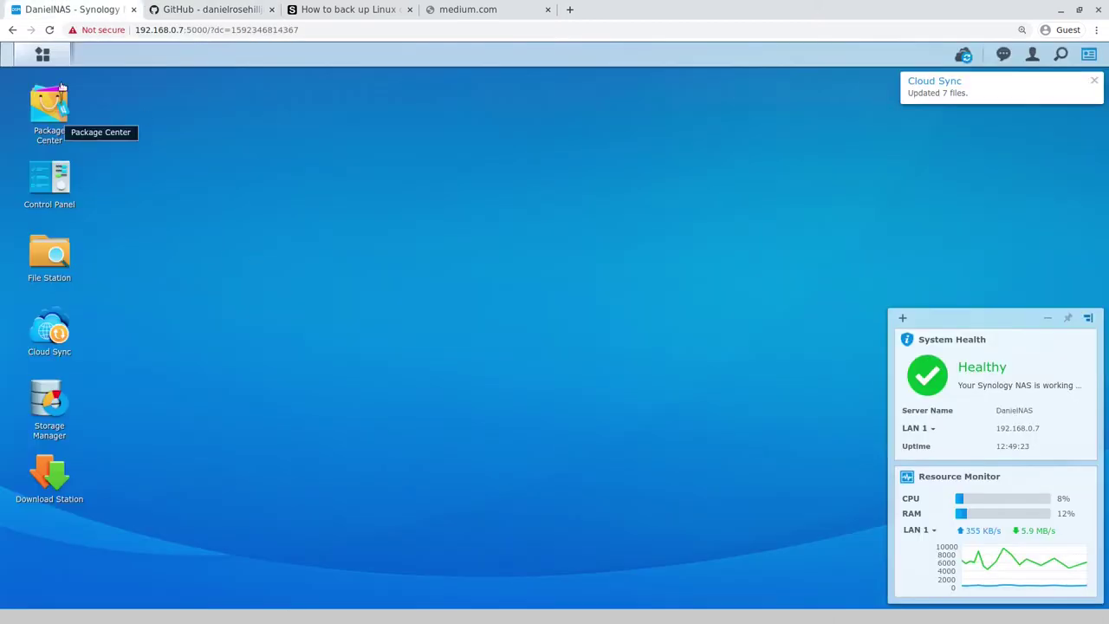
{"action": "left_click", "coordinate": [51, 65]}
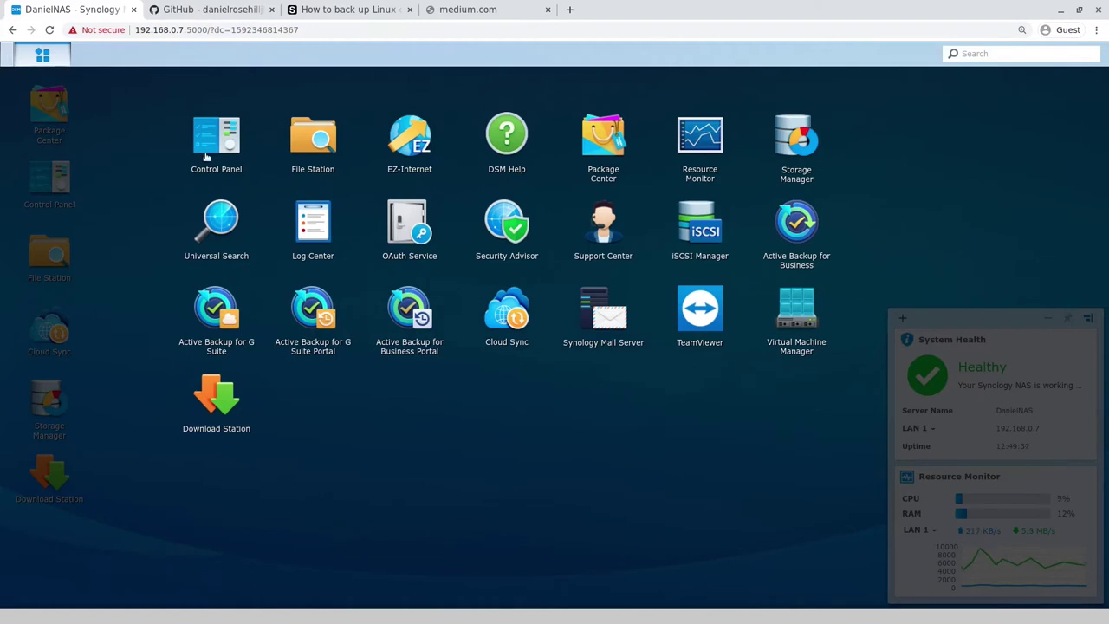
{"action": "left_click", "coordinate": [208, 148]}
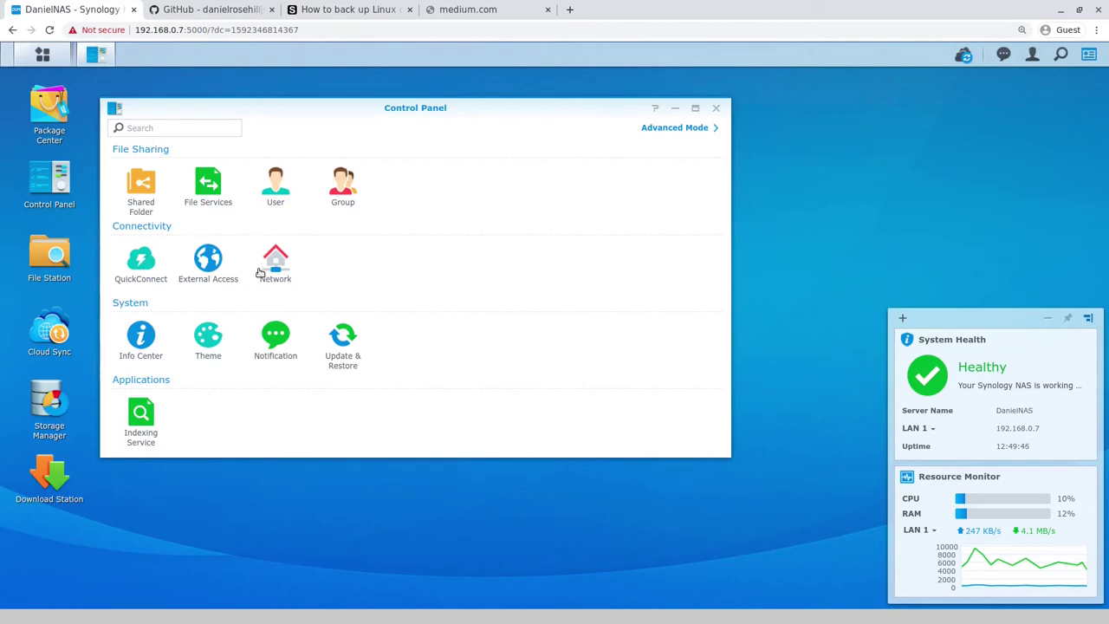
Step: Note the NAS IP address 192.168.0.7 in Network settings, then close Control Panel
{"action": "left_click", "coordinate": [272, 260]}
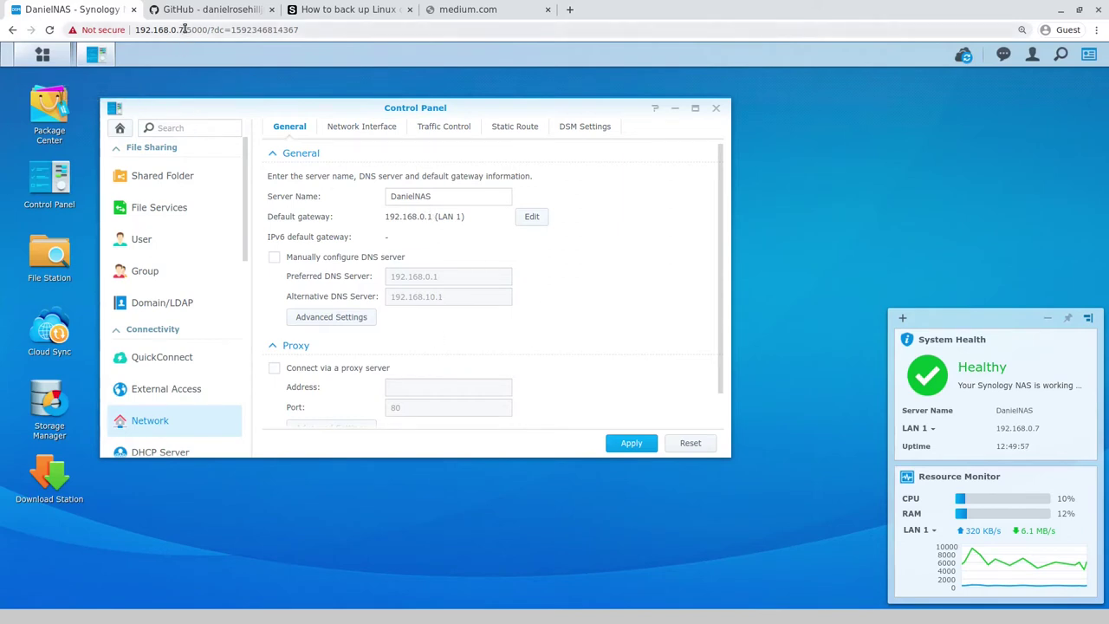
{"action": "left_click_drag", "start_coordinate": [185, 29], "coordinate": [127, 32]}
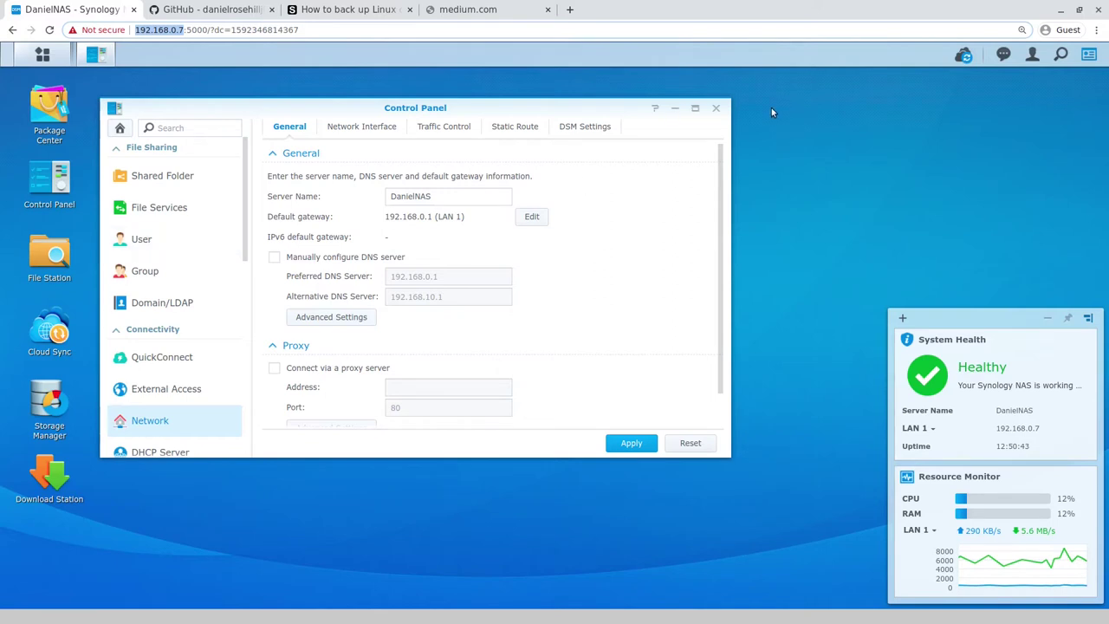
{"action": "left_click", "coordinate": [715, 107]}
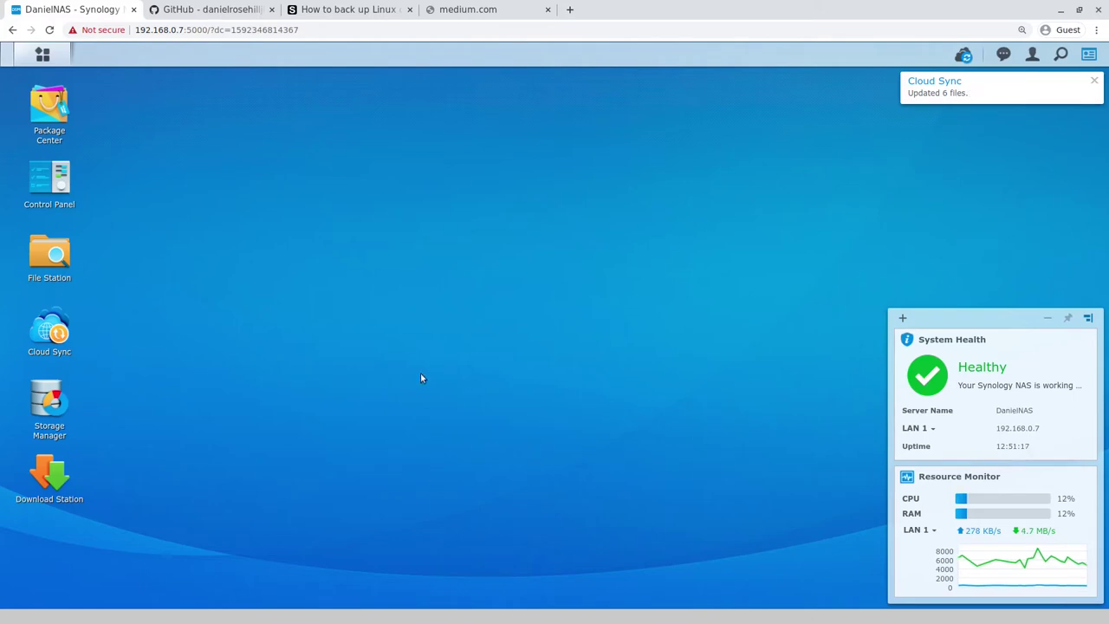
{"action": "left_click", "coordinate": [43, 54]}
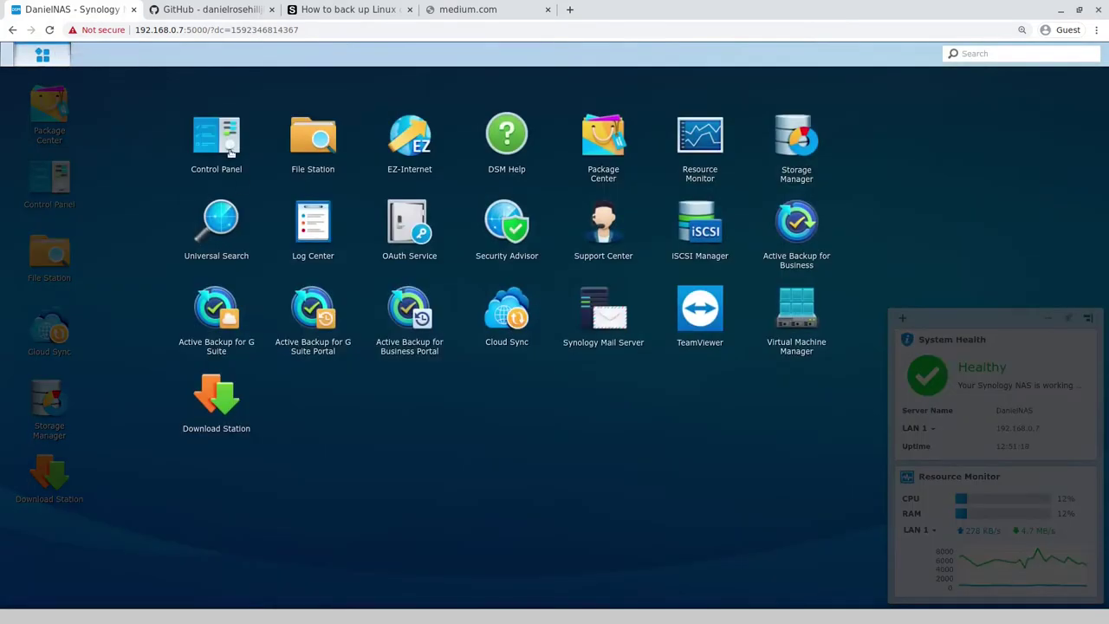
{"action": "left_click", "coordinate": [229, 149]}
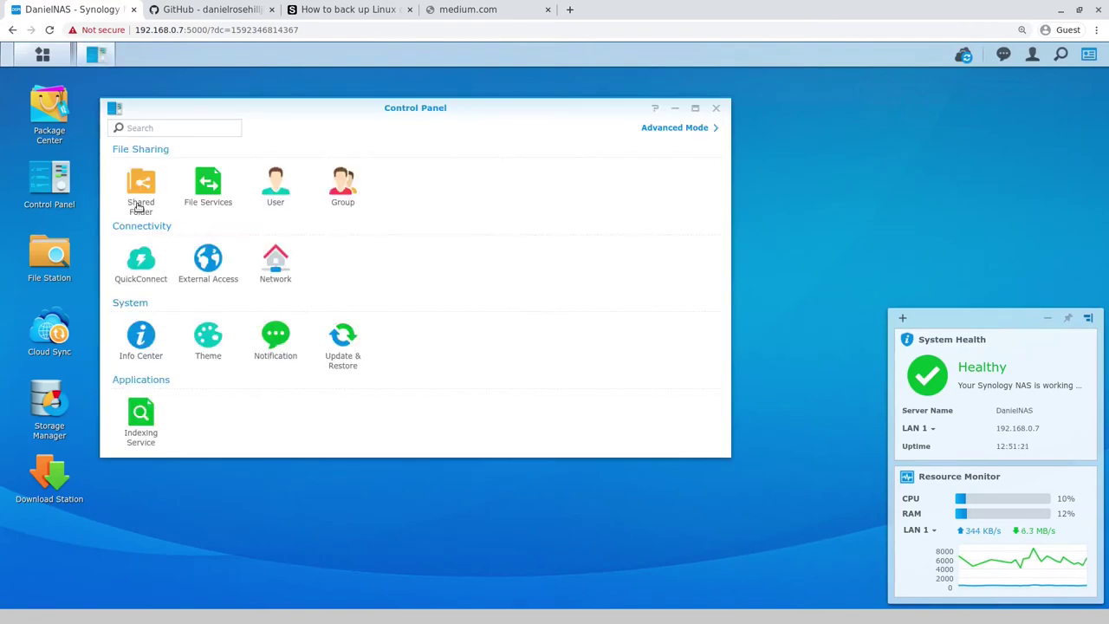
{"action": "left_click", "coordinate": [278, 270]}
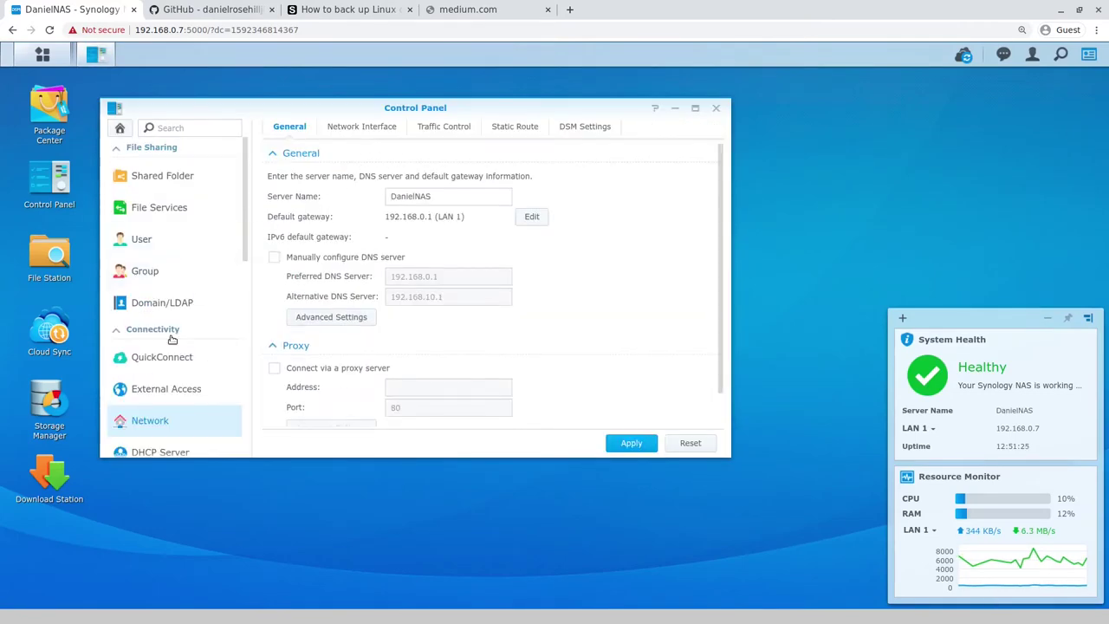
{"action": "scroll", "coordinate": [184, 337], "scroll_direction": "down", "scroll_amount": 5}
{"action": "scroll", "coordinate": [195, 333], "scroll_direction": "down", "scroll_amount": 3}
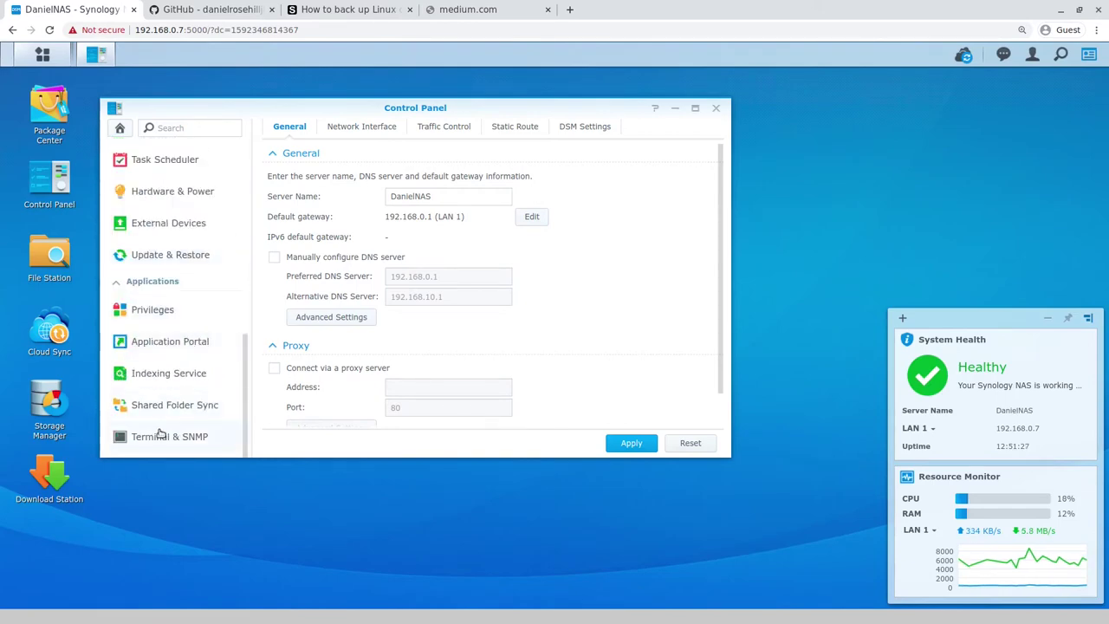
{"action": "left_click", "coordinate": [158, 435]}
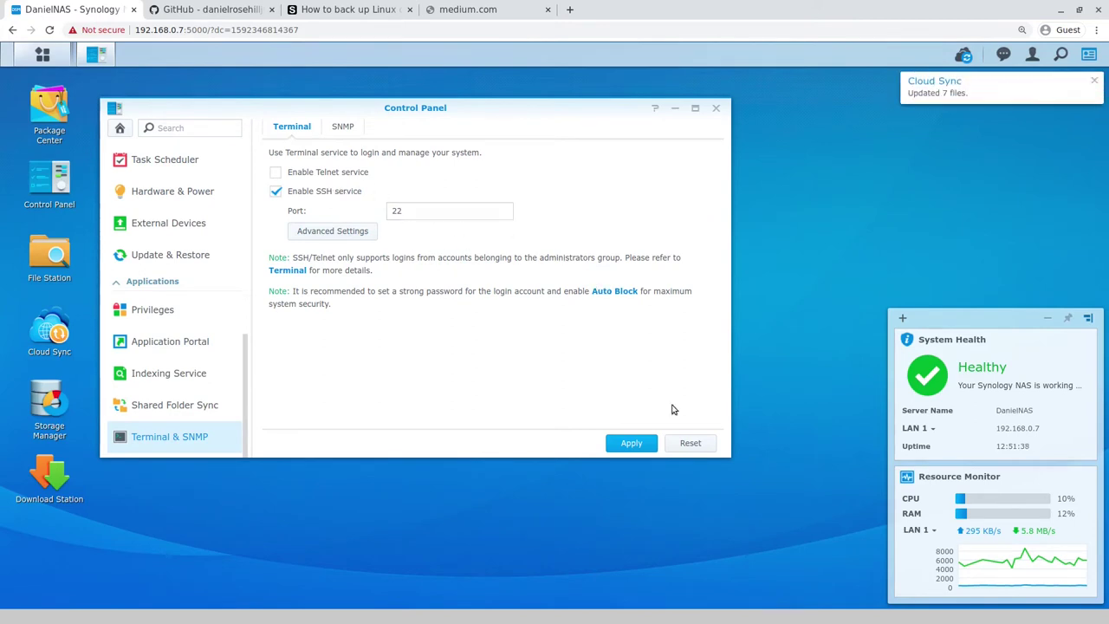
{"action": "left_click", "coordinate": [715, 110]}
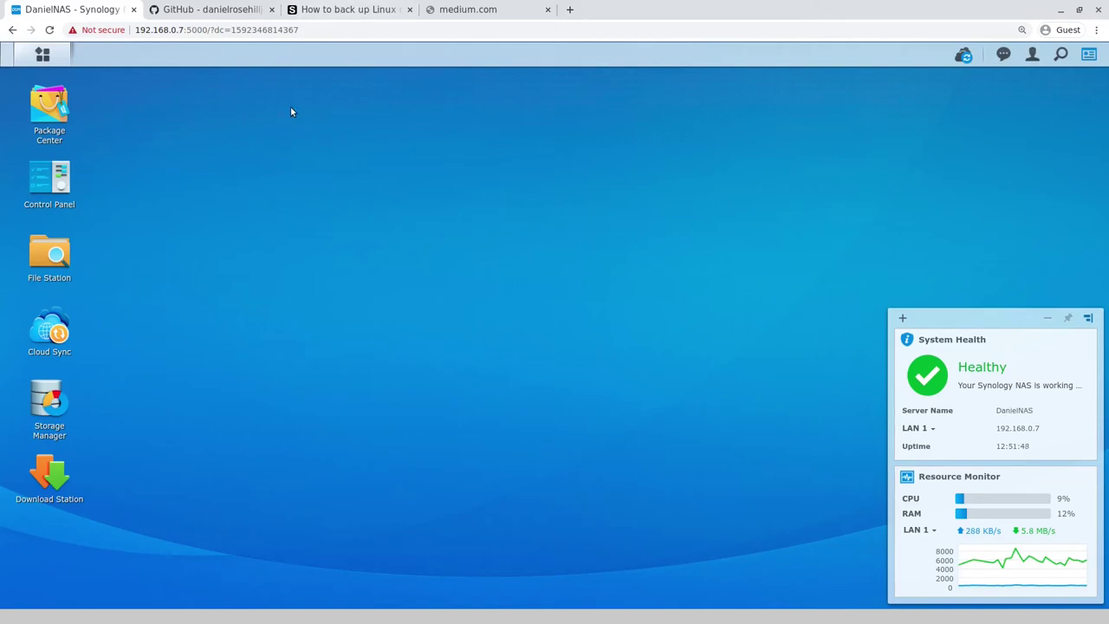
{"action": "left_click", "coordinate": [351, 8]}
{"action": "scroll", "coordinate": [138, 321], "scroll_direction": "up", "scroll_amount": 5}
{"action": "scroll", "coordinate": [134, 312], "scroll_direction": "up", "scroll_amount": 10}
{"action": "scroll", "coordinate": [129, 304], "scroll_direction": "down", "scroll_amount": 3}
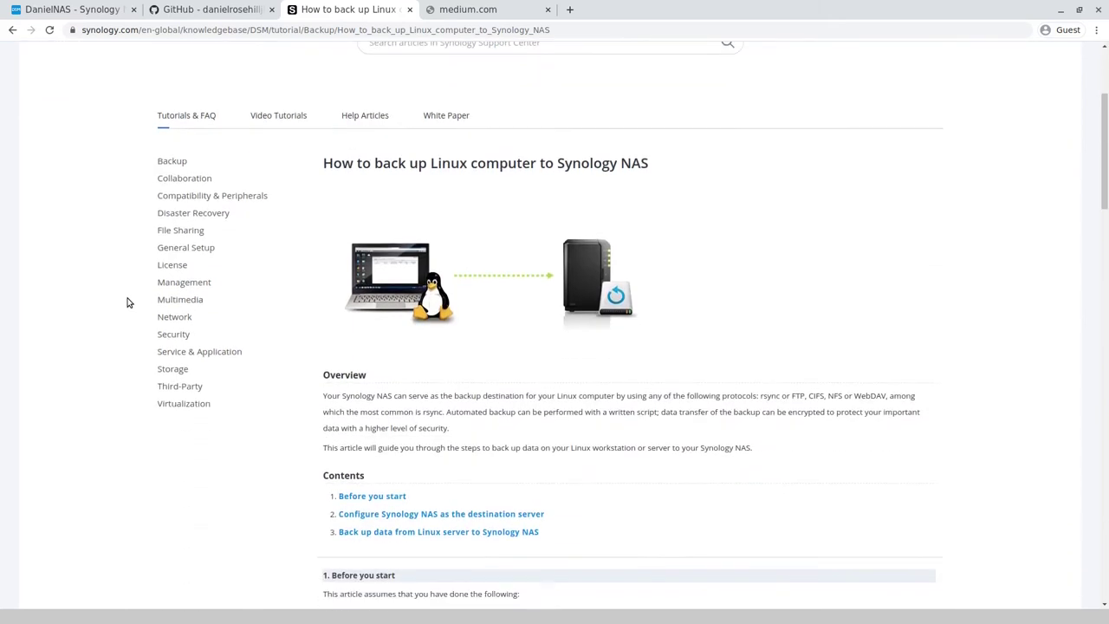
{"action": "scroll", "coordinate": [128, 303], "scroll_direction": "down", "scroll_amount": 1}
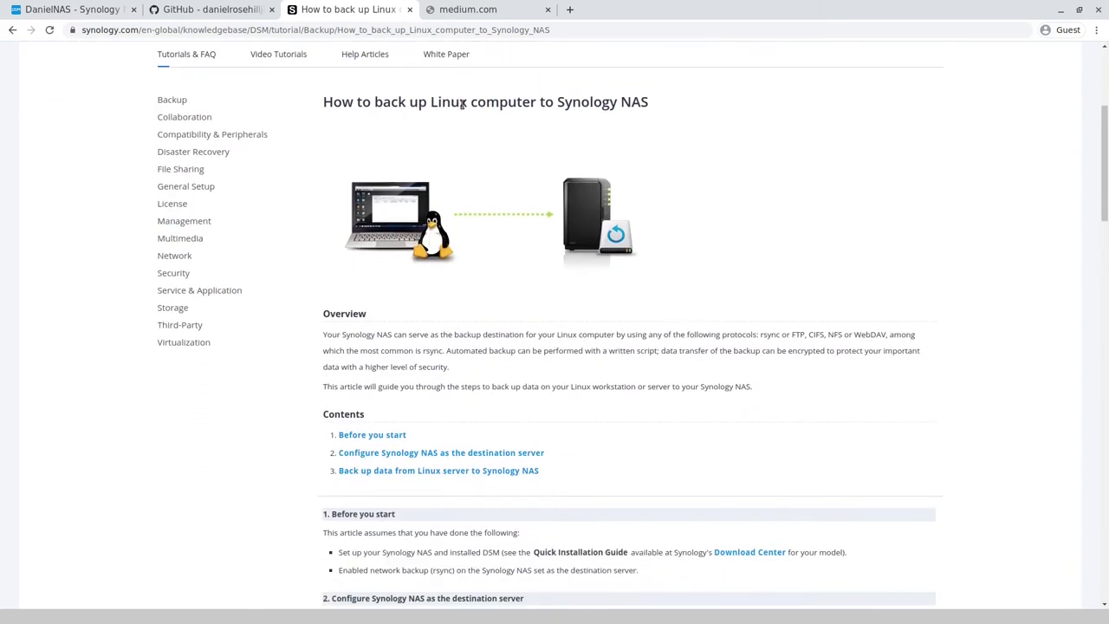
{"action": "scroll", "coordinate": [625, 109], "scroll_direction": "down", "scroll_amount": 3}
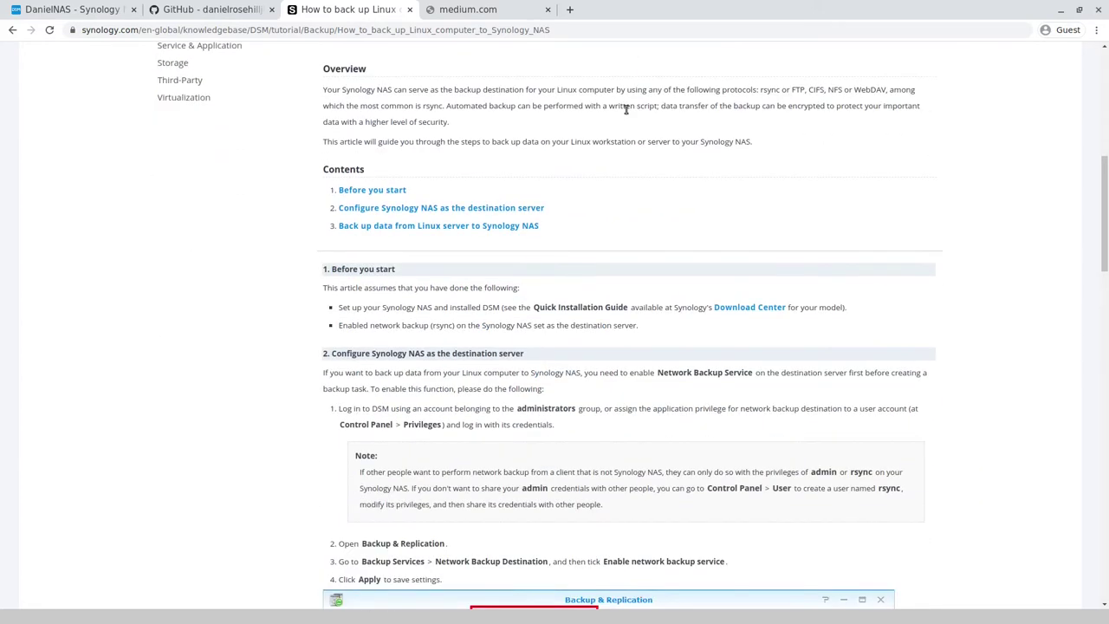
{"action": "scroll", "coordinate": [633, 152], "scroll_direction": "down", "scroll_amount": 2}
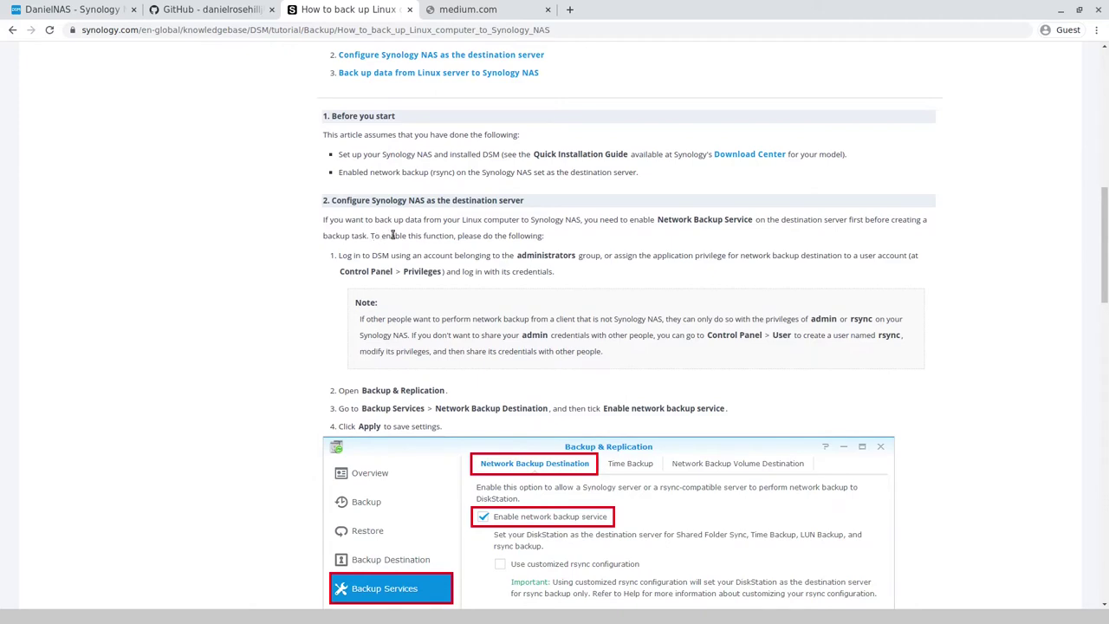
{"action": "scroll", "coordinate": [546, 250], "scroll_direction": "down", "scroll_amount": 2}
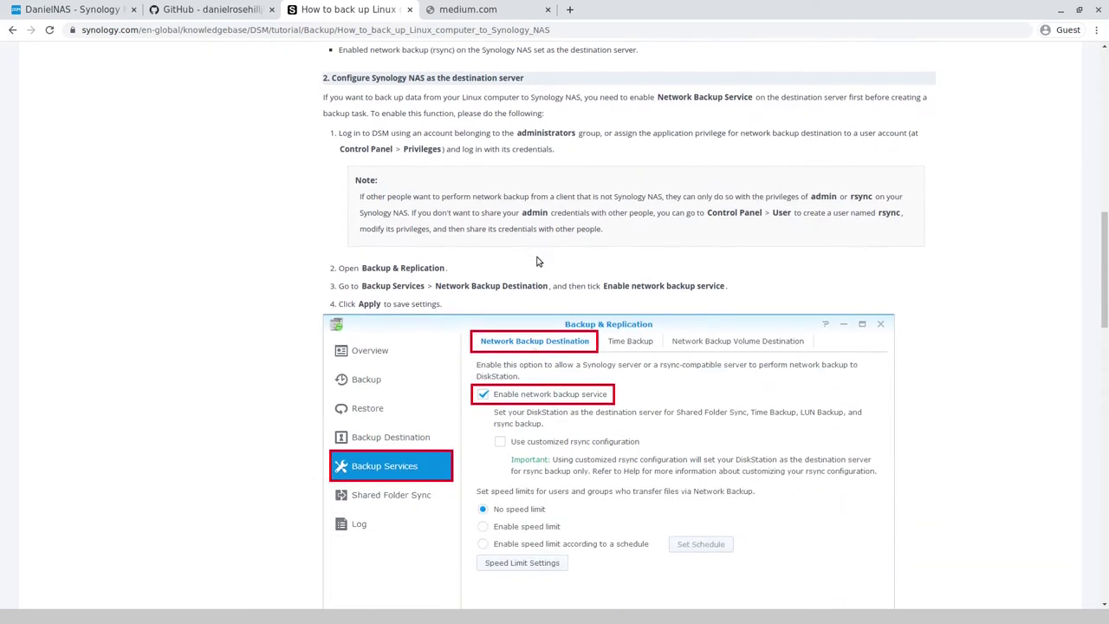
{"action": "scroll", "coordinate": [450, 323], "scroll_direction": "down", "scroll_amount": 3}
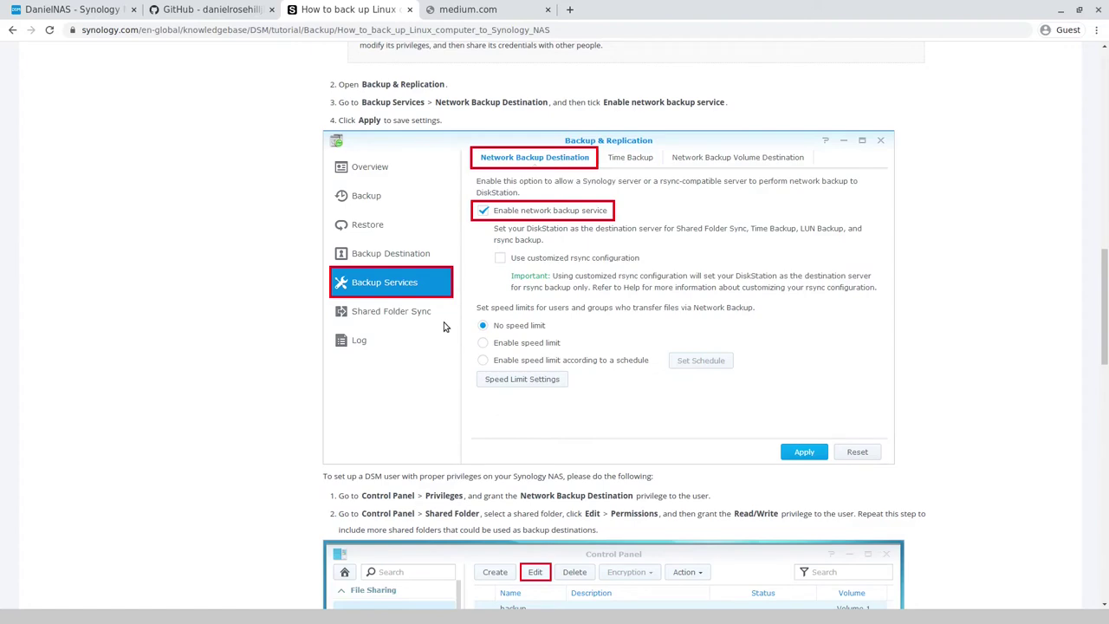
{"action": "scroll", "coordinate": [443, 326], "scroll_direction": "down", "scroll_amount": 2}
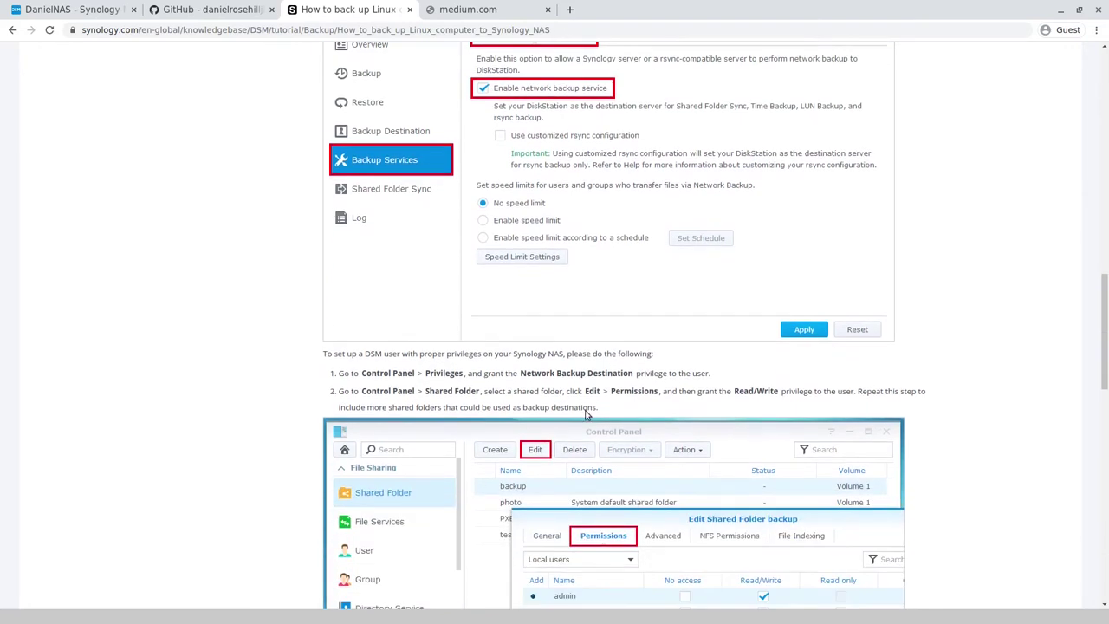
{"action": "scroll", "coordinate": [581, 408], "scroll_direction": "up", "scroll_amount": 3}
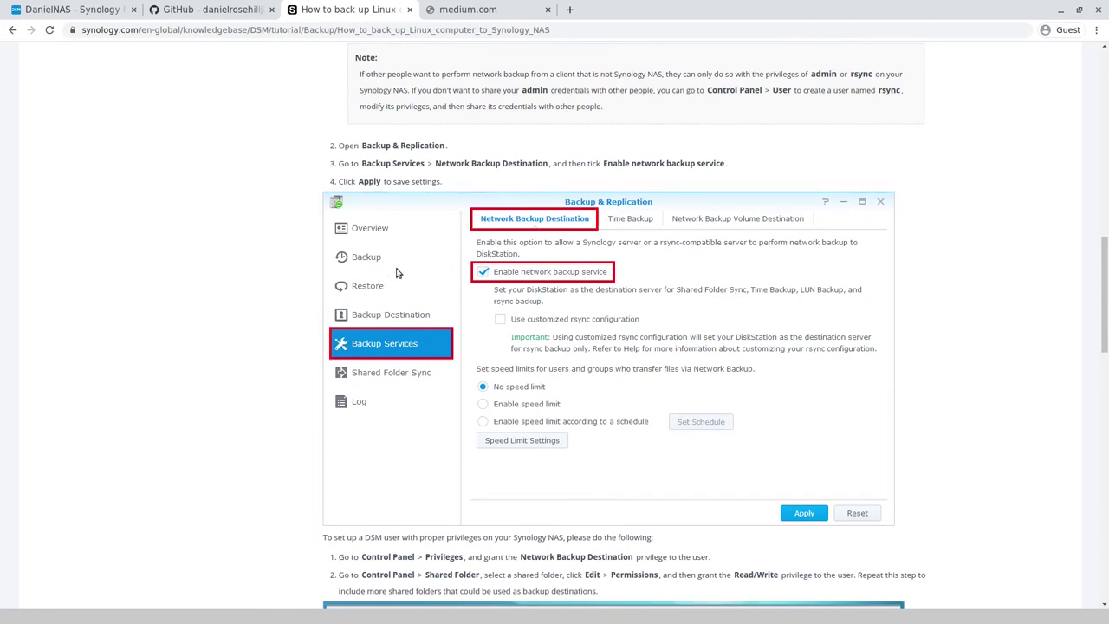
{"action": "left_click", "coordinate": [69, 8]}
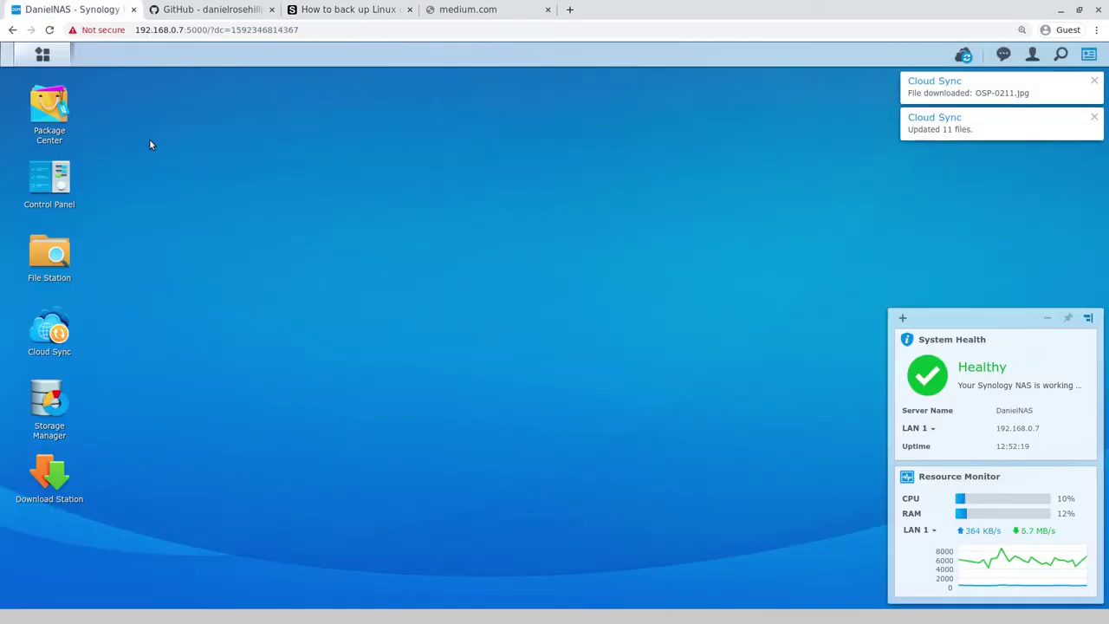
Step: Read the tutorial's section 3 rsync commands at adjusted zoom, then return to the GitHub diagram
{"action": "left_click", "coordinate": [171, 8]}
{"action": "left_click", "coordinate": [364, 9]}
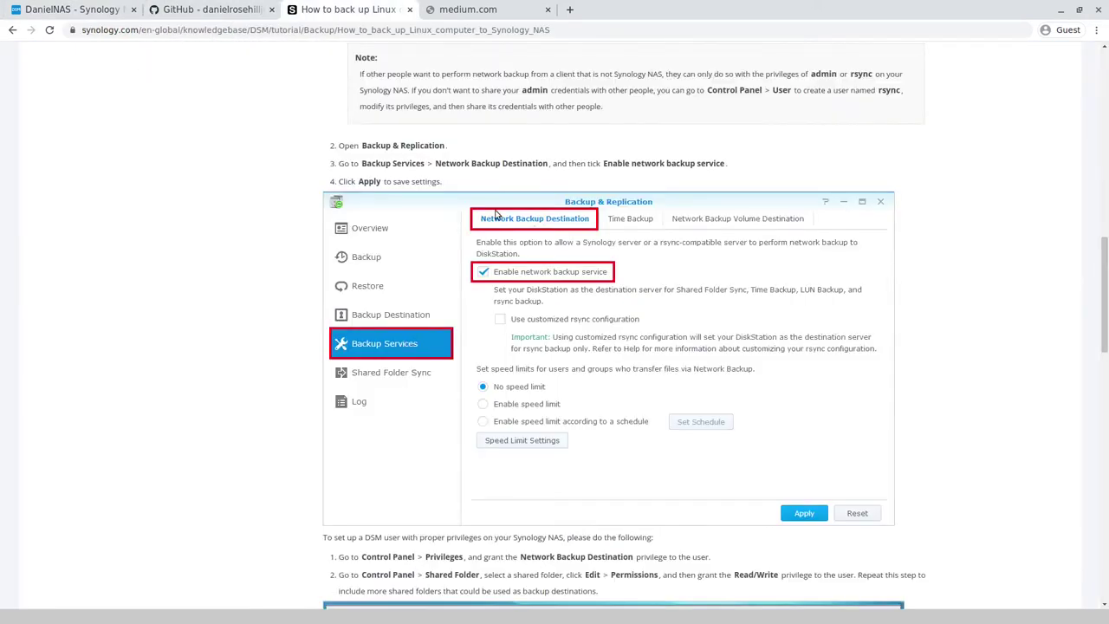
{"action": "scroll", "coordinate": [575, 217], "scroll_direction": "up", "scroll_amount": 5}
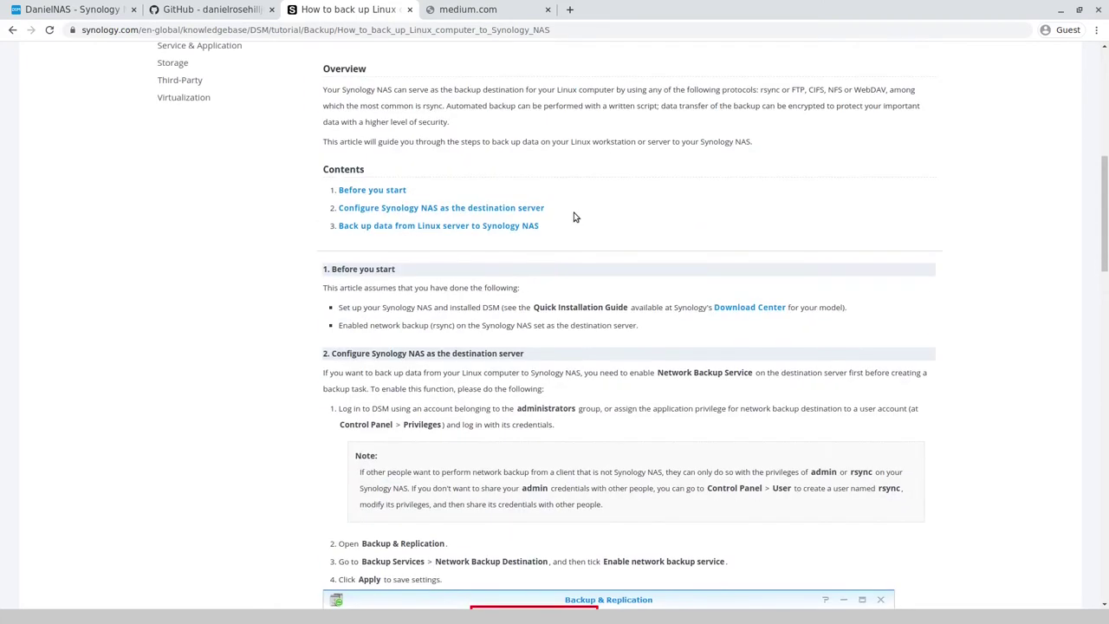
{"action": "scroll", "coordinate": [575, 216], "scroll_direction": "down", "scroll_amount": 3}
{"action": "scroll", "coordinate": [576, 217], "scroll_direction": "down", "scroll_amount": 5}
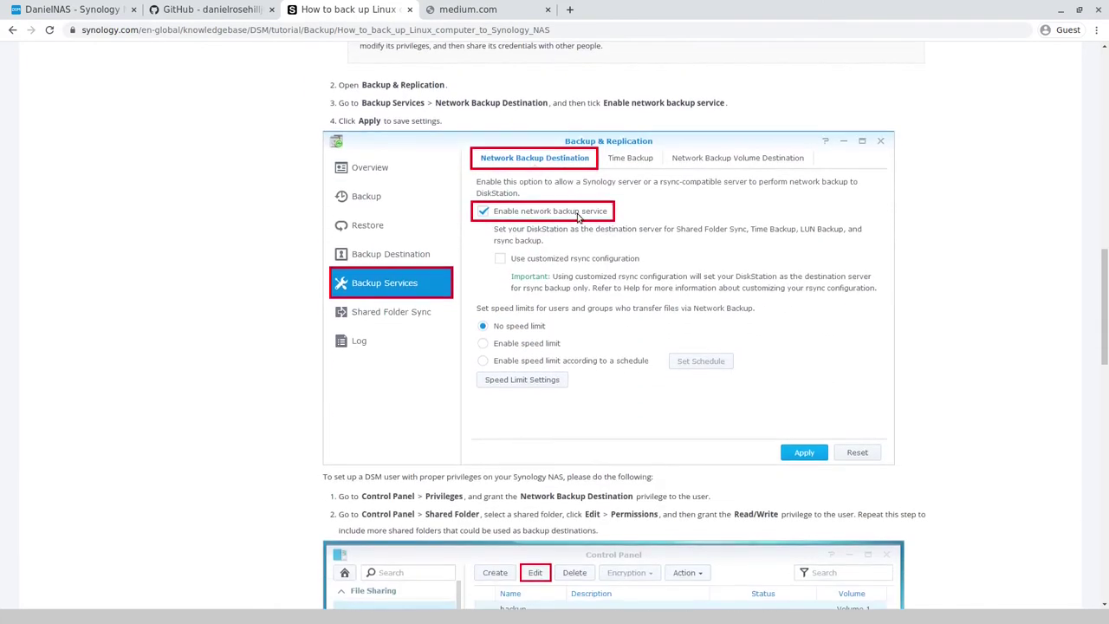
{"action": "scroll", "coordinate": [581, 206], "scroll_direction": "down", "scroll_amount": 2}
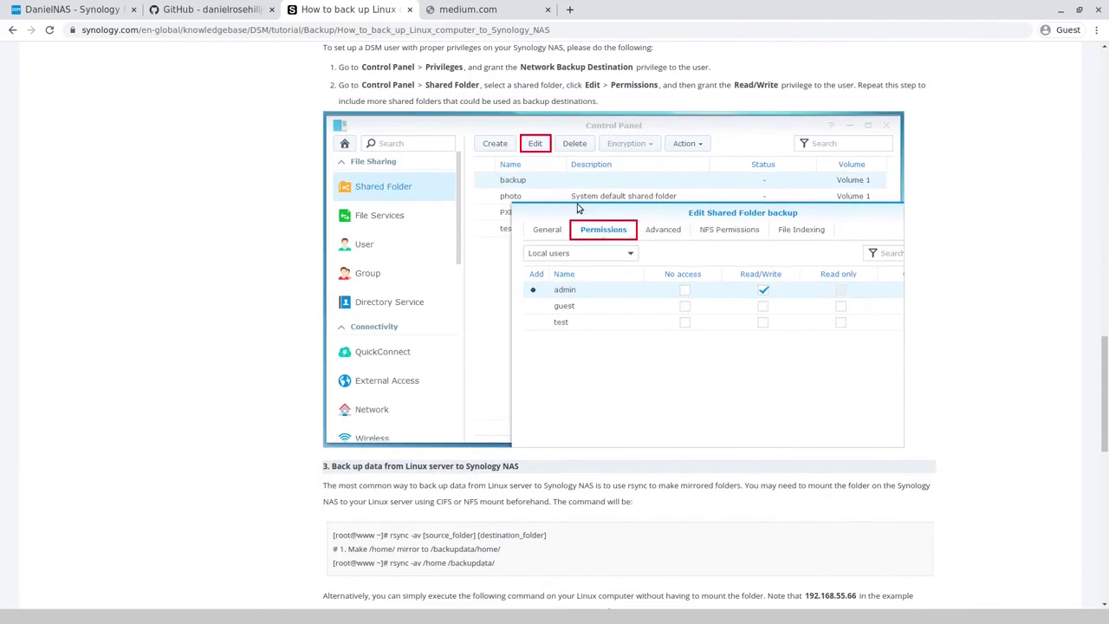
{"action": "scroll", "coordinate": [547, 241], "scroll_direction": "down", "scroll_amount": 5}
{"action": "key", "text": "ctrl+plus"}
{"action": "key", "text": "ctrl+plus"}
{"action": "key", "text": "ctrl+plus"}
{"action": "key", "text": "ctrl+plus"}
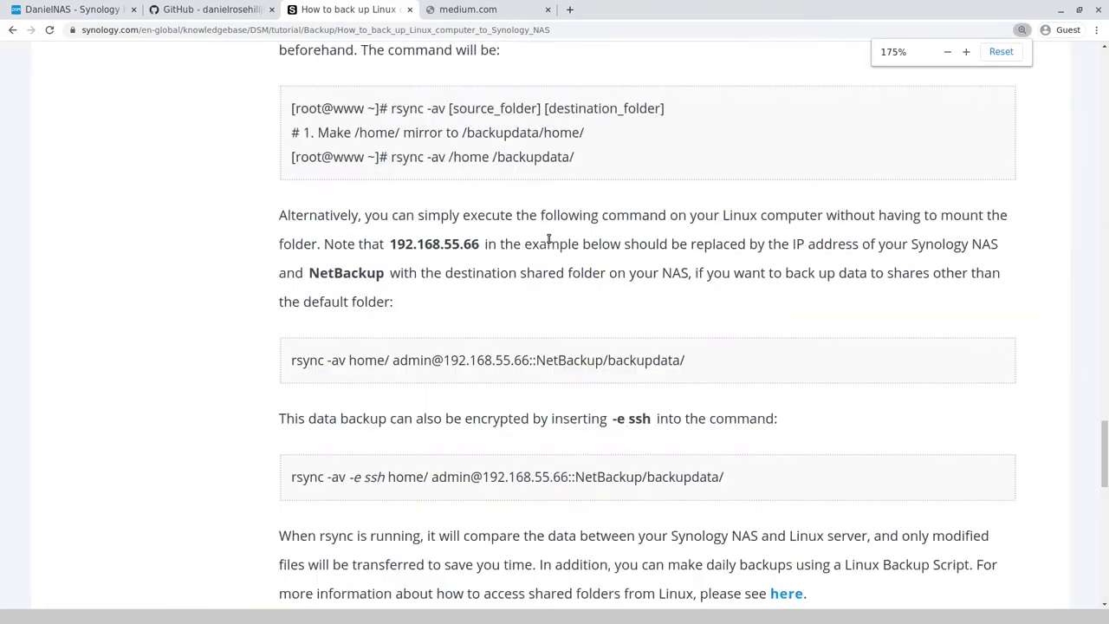
{"action": "key", "text": "ctrl+minus"}
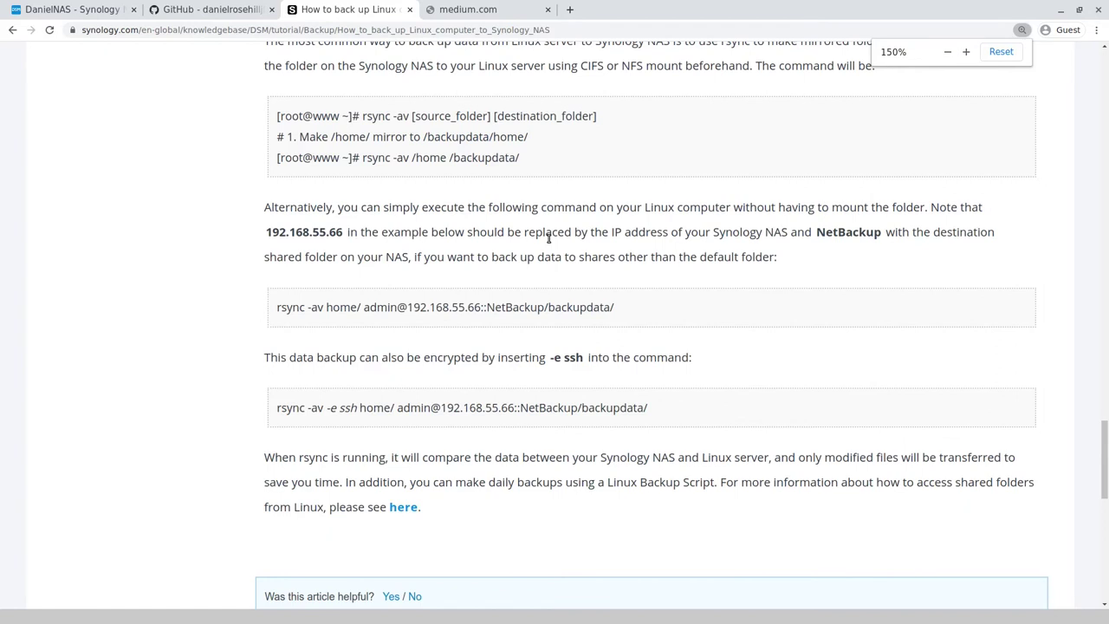
{"action": "scroll", "coordinate": [462, 154], "scroll_direction": "up", "scroll_amount": 2}
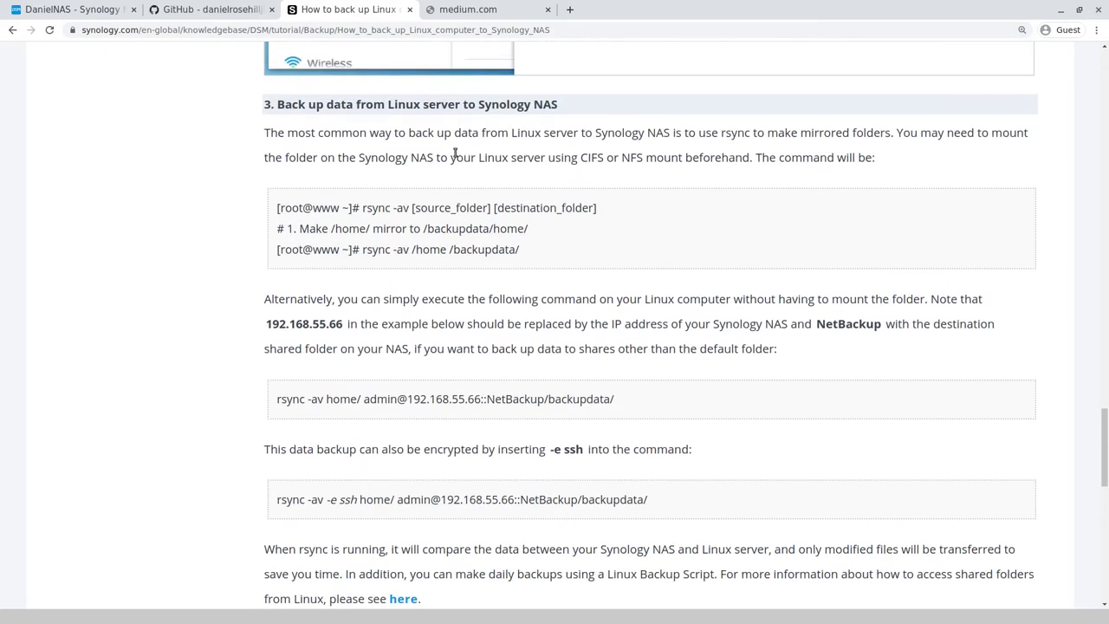
{"action": "left_click", "coordinate": [213, 10]}
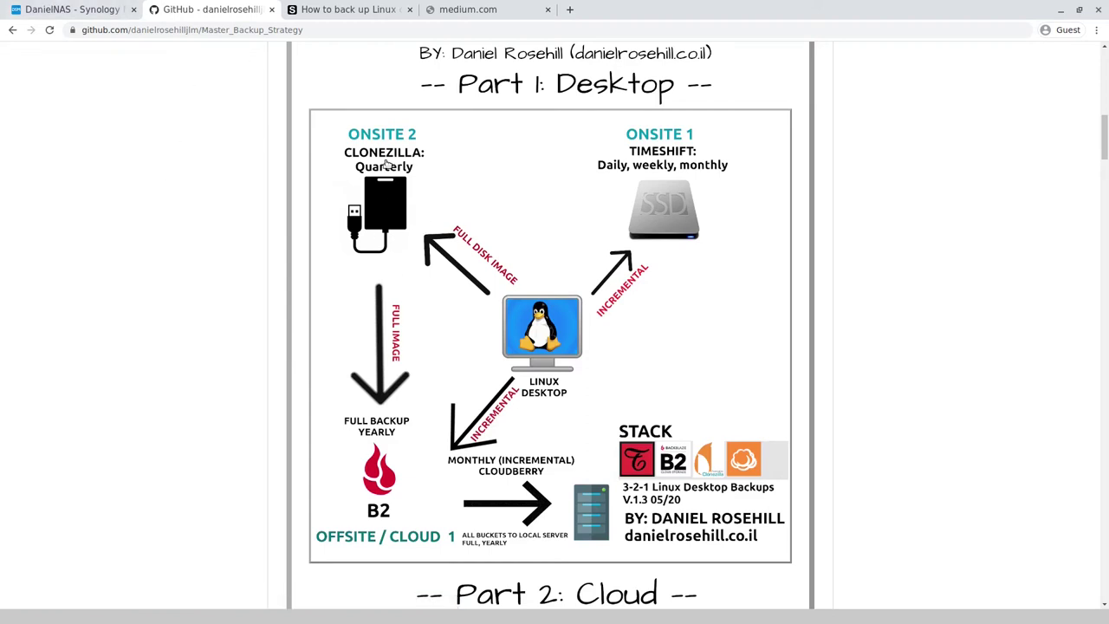
Step: In File Station, name a new shared folder ClonezillaCopy, described 'Copy of Clonezilla images saved on desktop'
{"action": "left_click", "coordinate": [70, 9]}
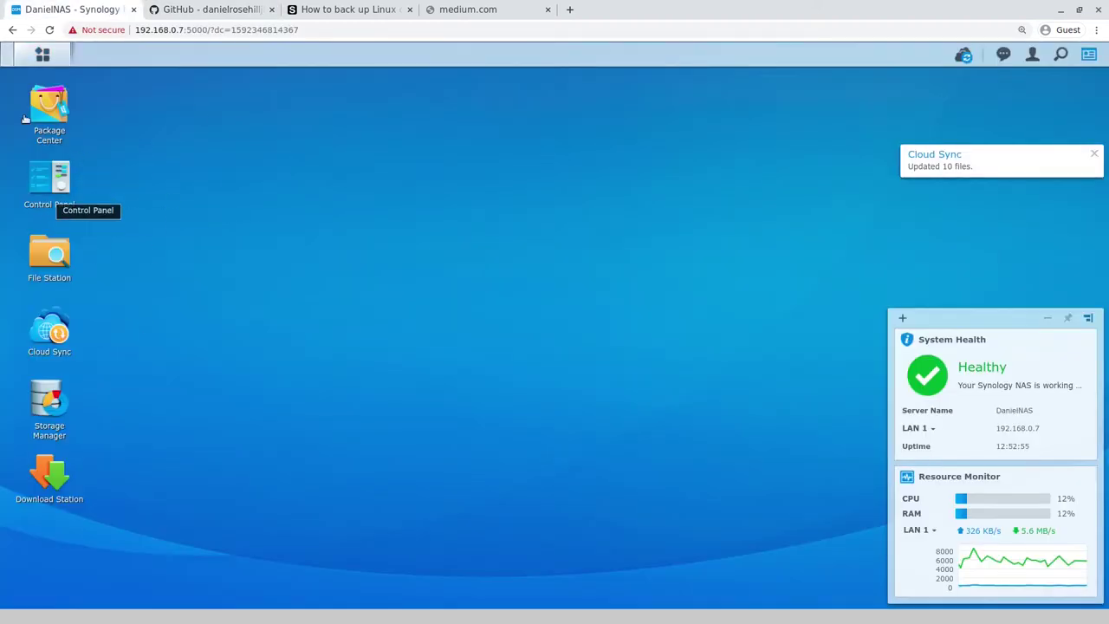
{"action": "left_click", "coordinate": [54, 260]}
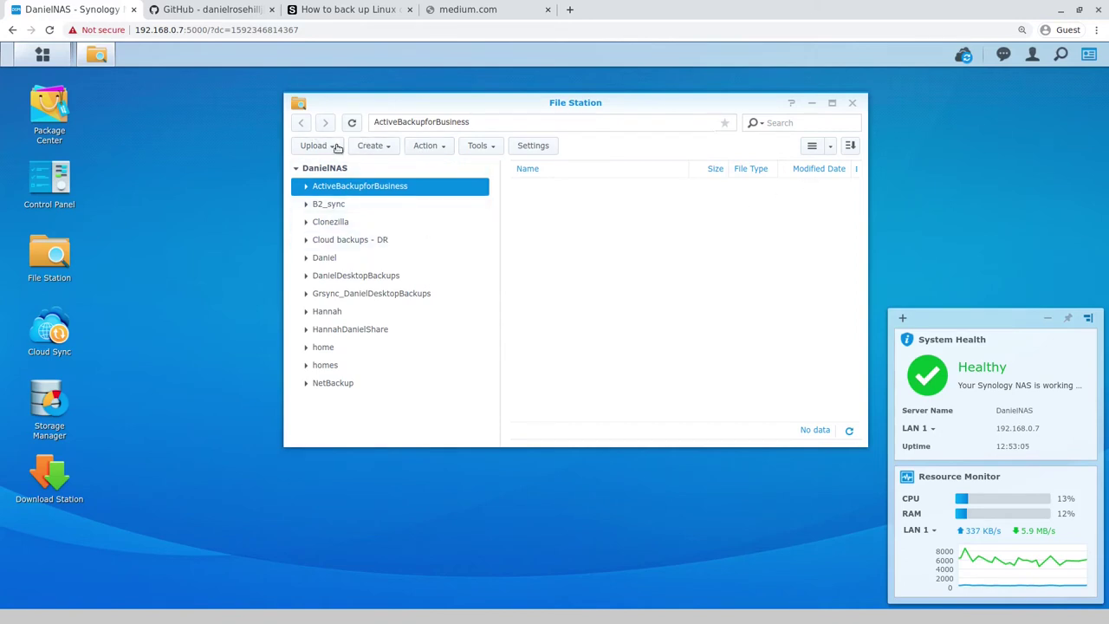
{"action": "left_click", "coordinate": [372, 145]}
{"action": "left_click", "coordinate": [392, 185]}
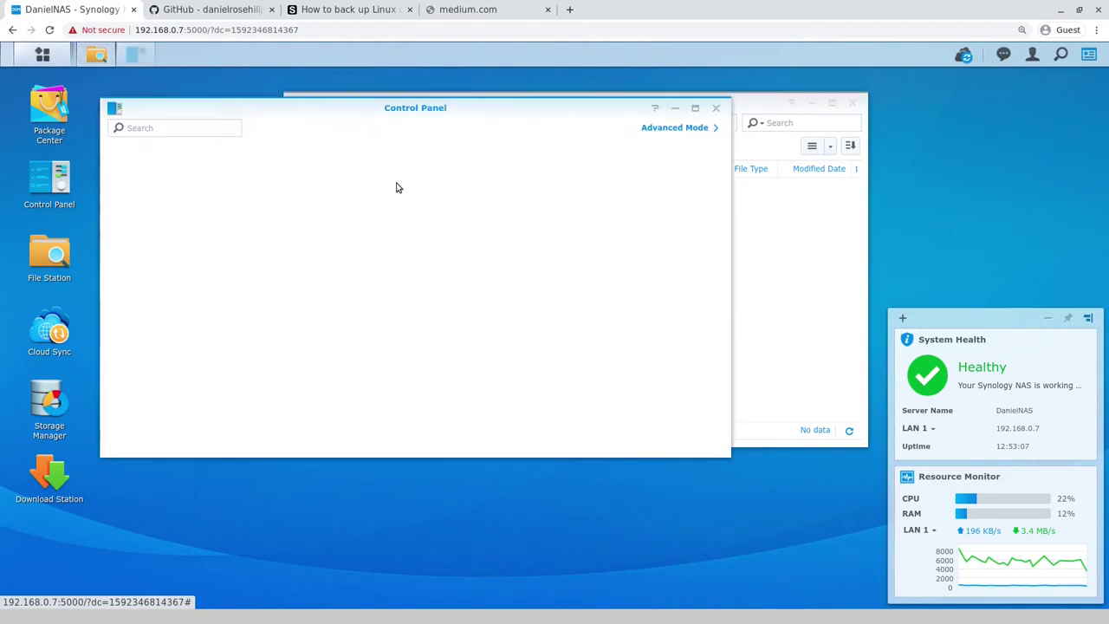
{"action": "left_click", "coordinate": [338, 205]}
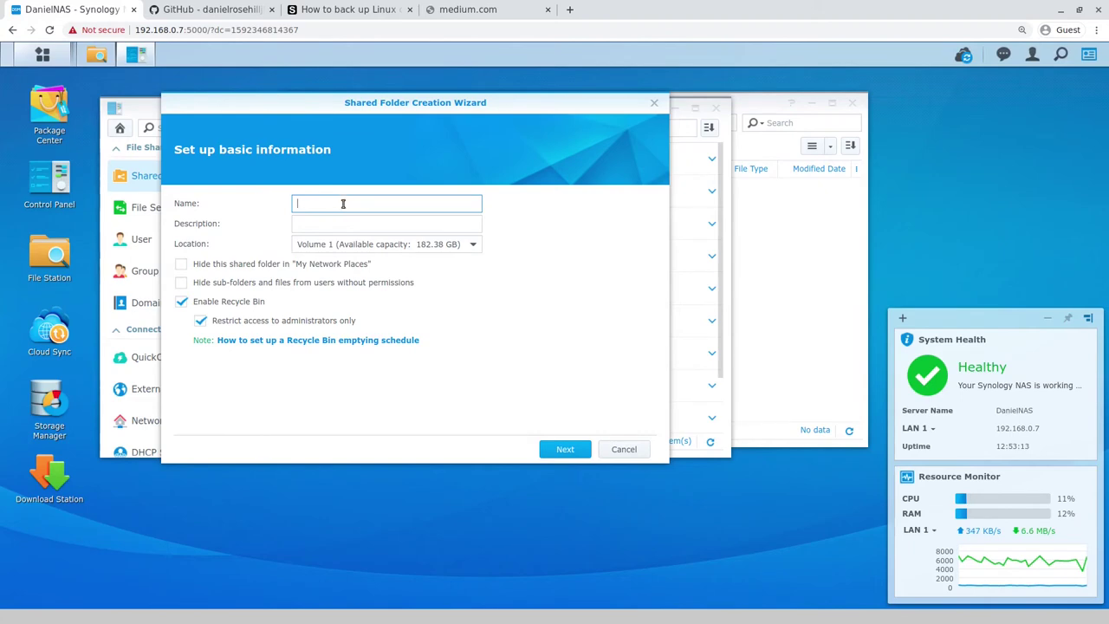
{"action": "type", "text": "Cloneze"}
{"action": "key", "text": "BackSpace"}
{"action": "type", "text": "illaCopy"}
{"action": "key", "text": "Tab"}
{"action": "type", "text": "Copy of"}
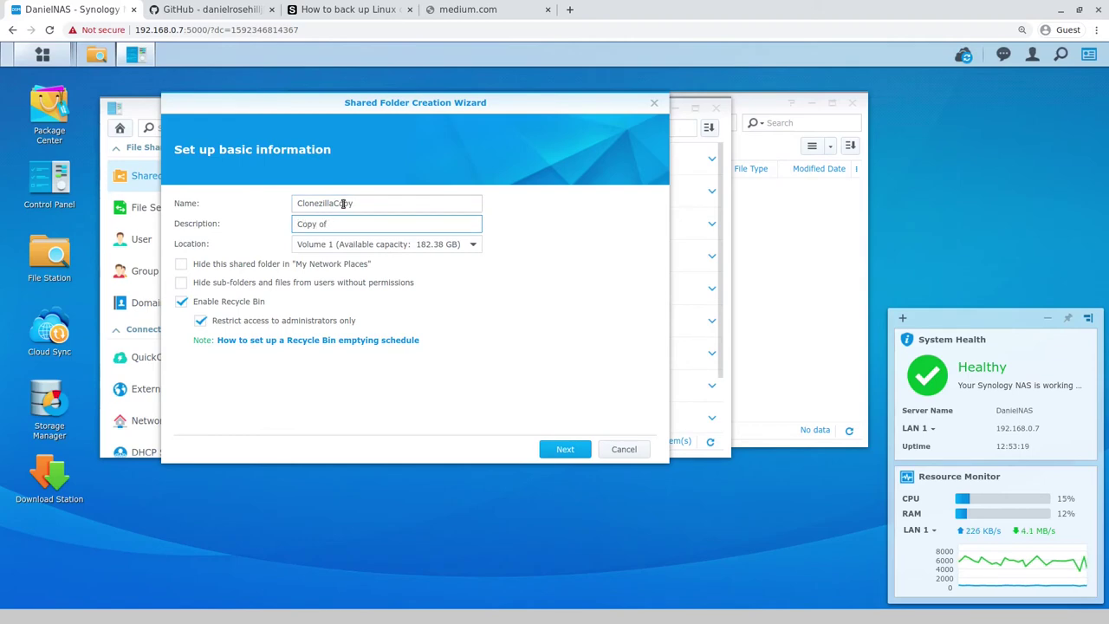
{"action": "type", "text": " Clonezilla images saved on desktop"}
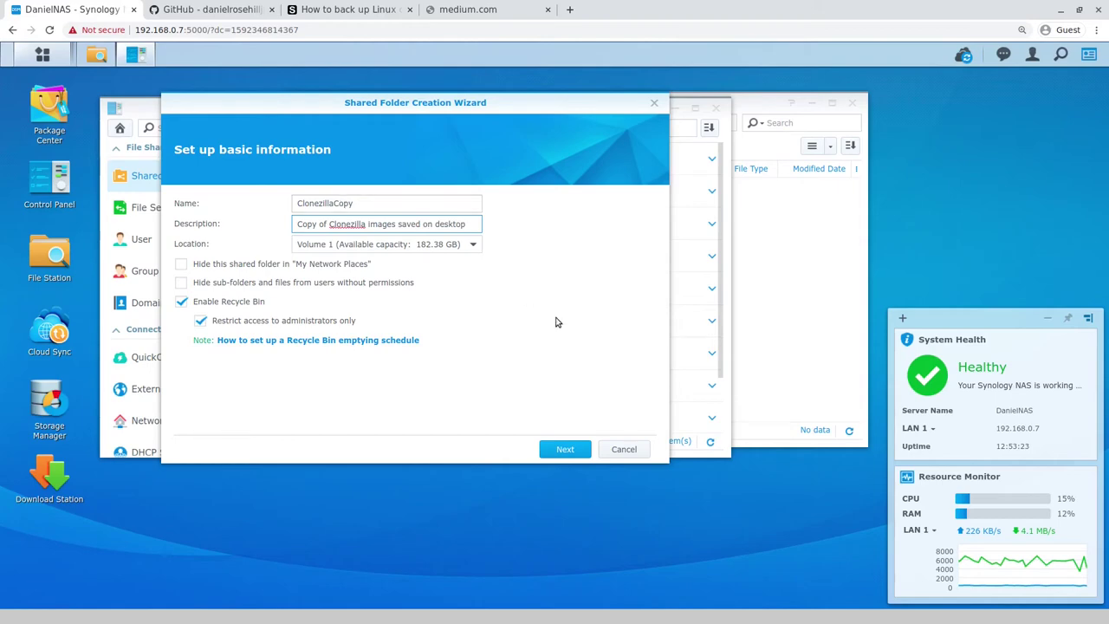
Step: Finish the wizard without encryption and accept default permissions to create the folder
{"action": "left_click", "coordinate": [541, 450]}
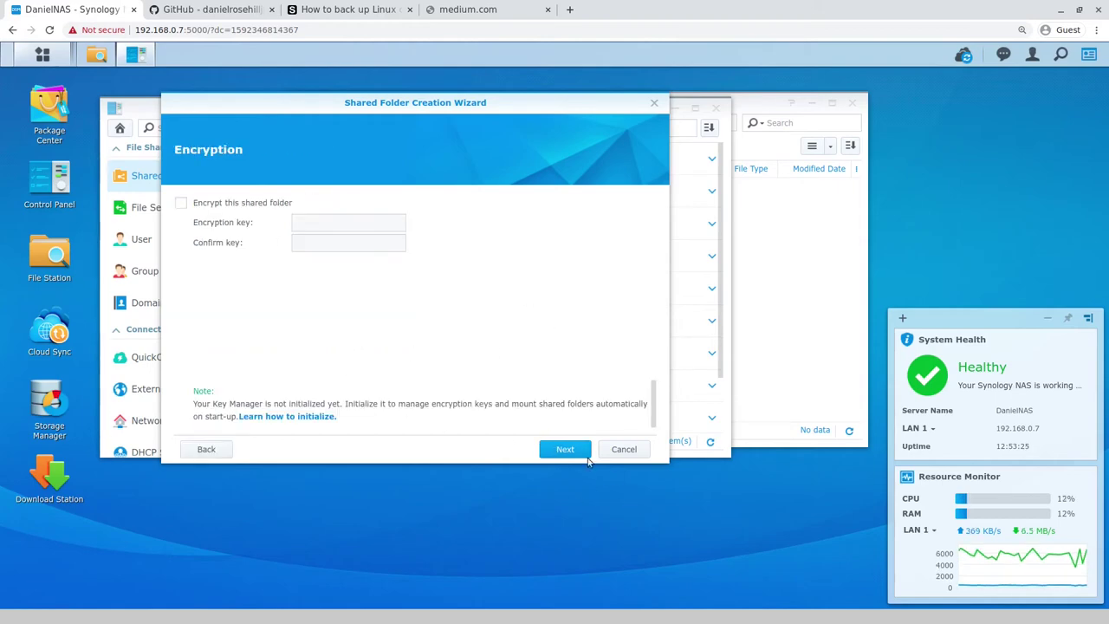
{"action": "left_click", "coordinate": [579, 452]}
{"action": "left_click", "coordinate": [565, 450]}
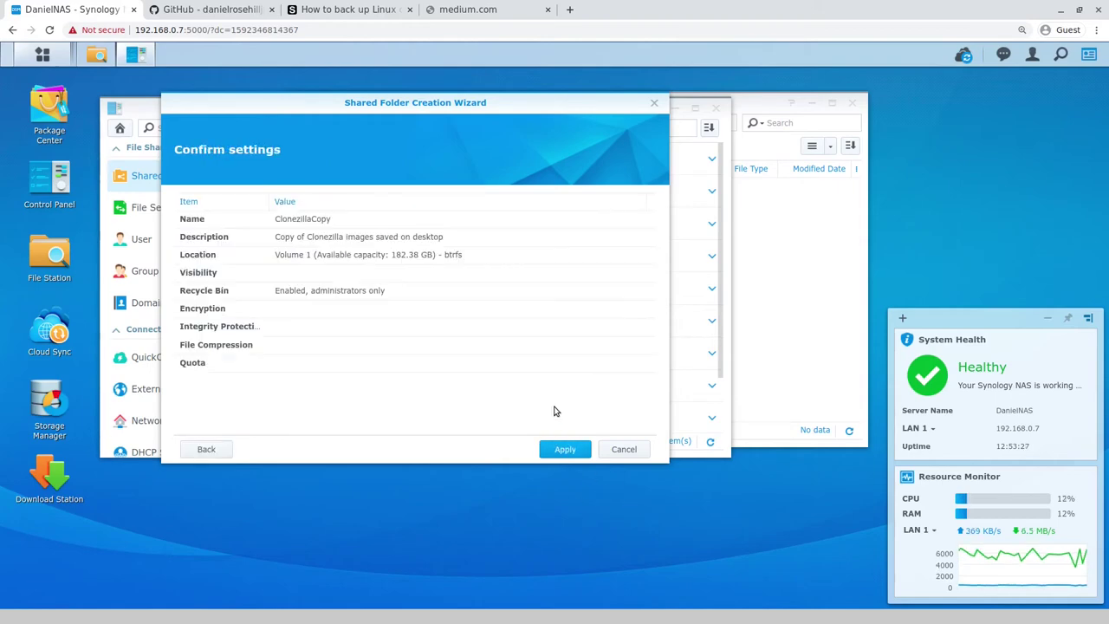
{"action": "left_click", "coordinate": [564, 451]}
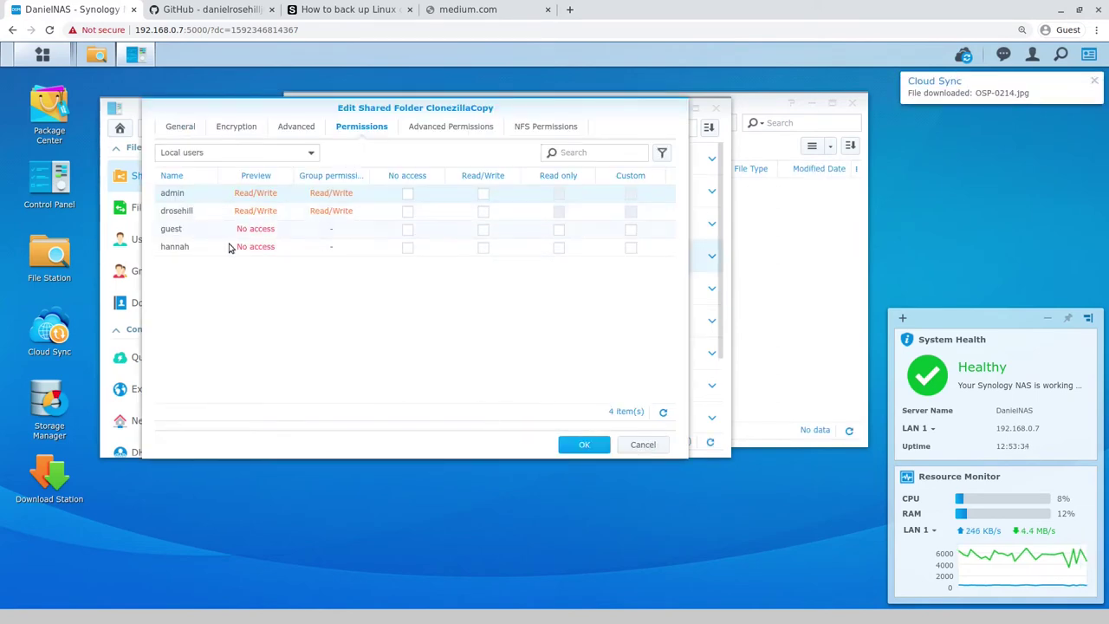
{"action": "left_click", "coordinate": [591, 443]}
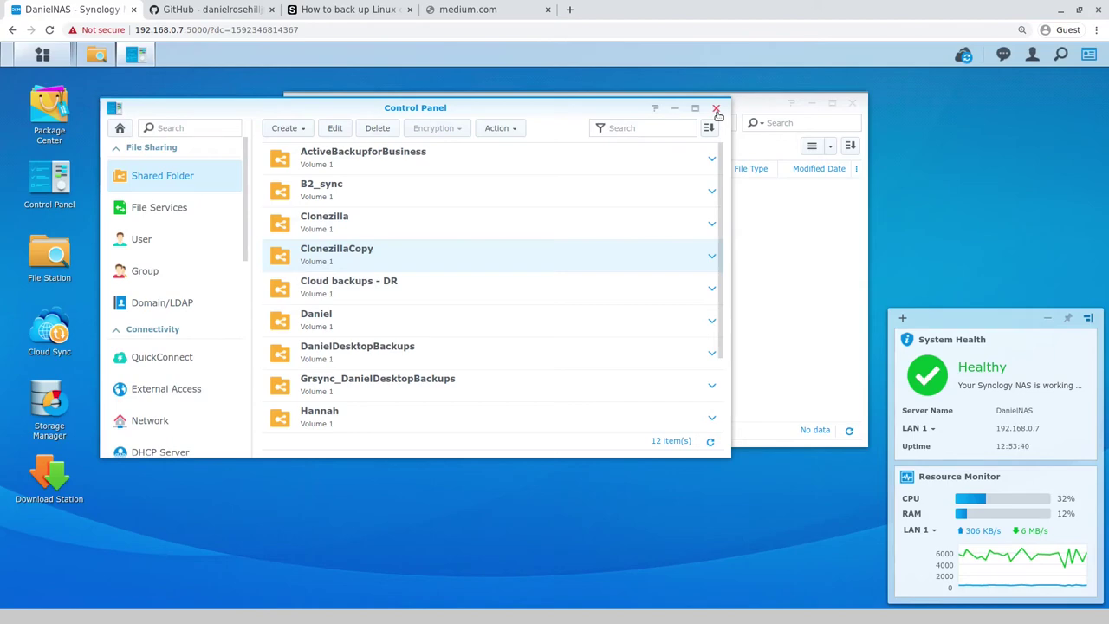
Step: Minimize the Control Panel and File Station windows to reveal the DSM desktop
{"action": "left_click", "coordinate": [675, 110]}
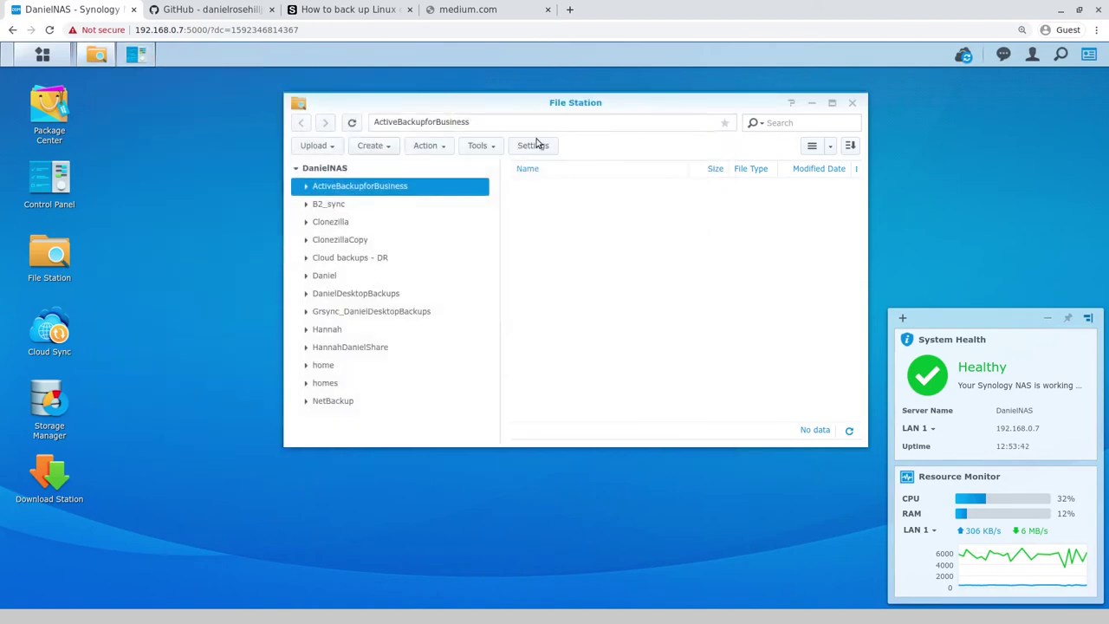
{"action": "left_click", "coordinate": [98, 57]}
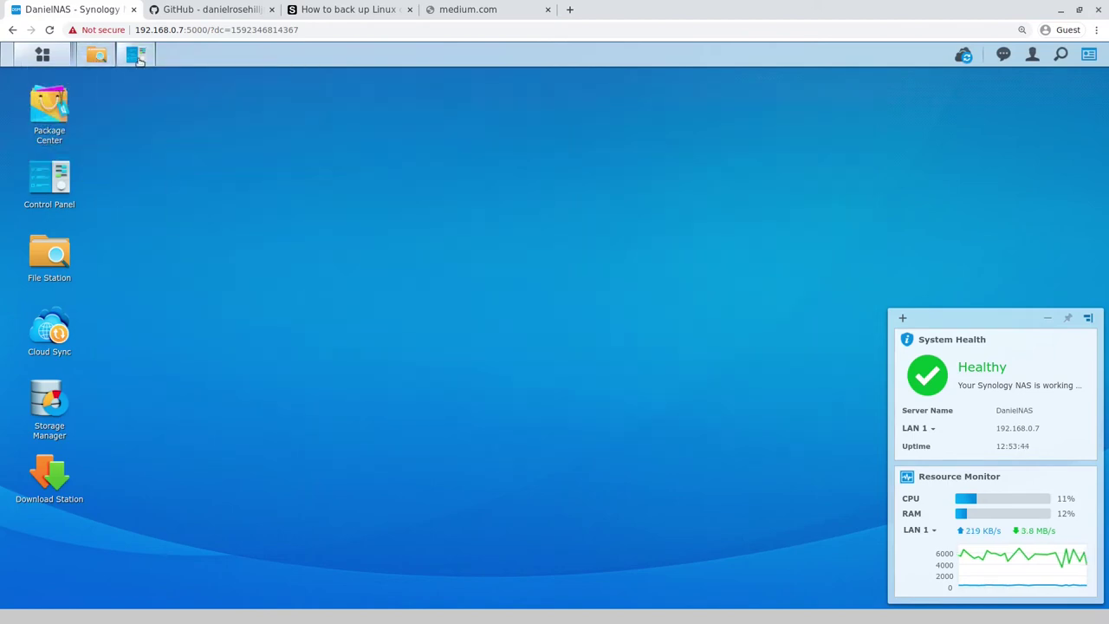
{"action": "left_click", "coordinate": [137, 58]}
{"action": "left_click", "coordinate": [137, 57]}
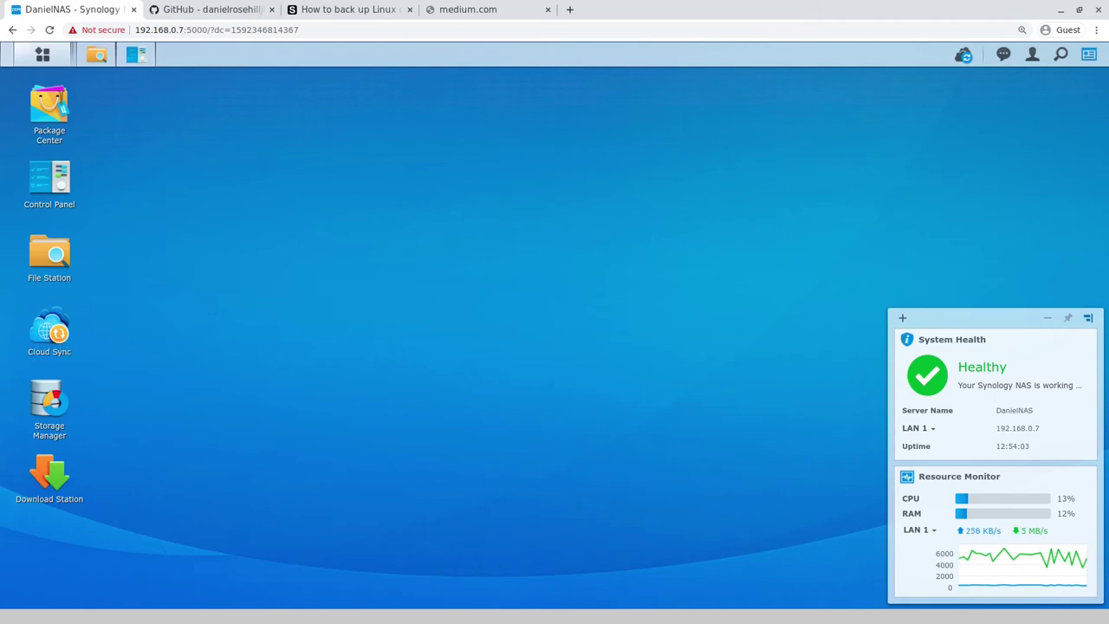
Step: Go back to the Linux backup tutorial and highlight parts of its example rsync command
{"action": "left_click", "coordinate": [345, 9]}
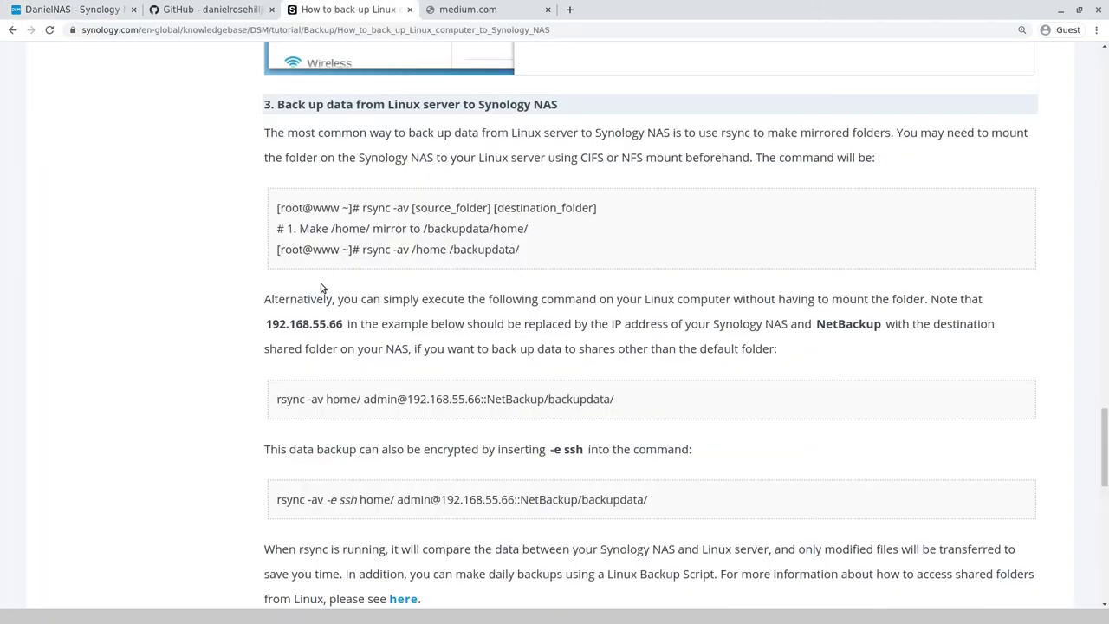
{"action": "left_click_drag", "start_coordinate": [277, 399], "coordinate": [323, 400]}
{"action": "left_click", "coordinate": [307, 414]}
{"action": "left_click", "coordinate": [284, 399]}
{"action": "left_click", "coordinate": [93, 10]}
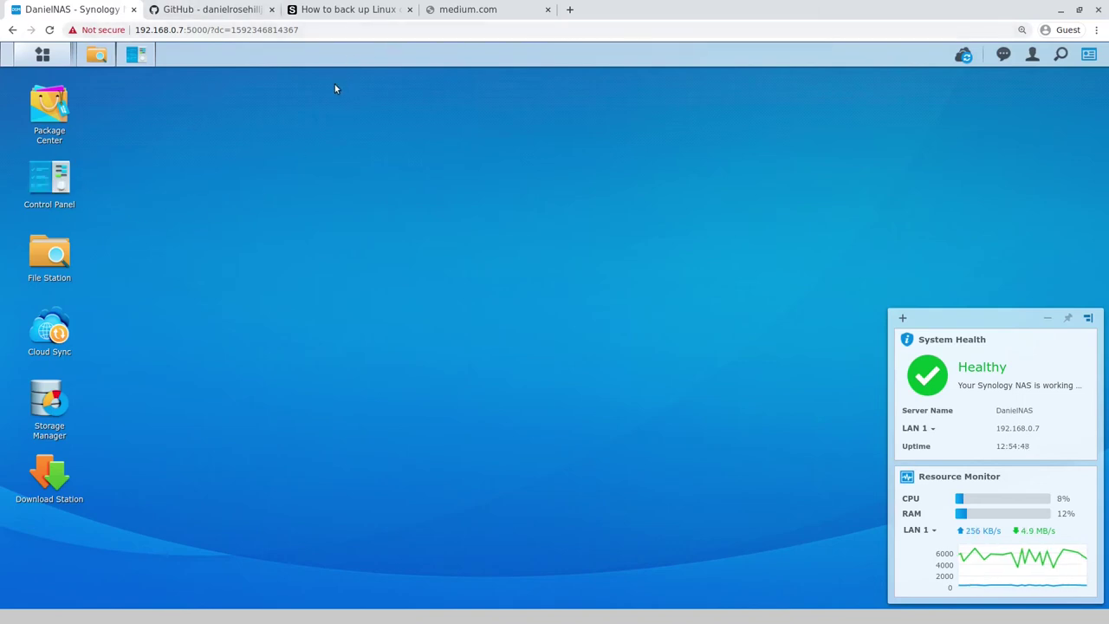
{"action": "left_click", "coordinate": [320, 9]}
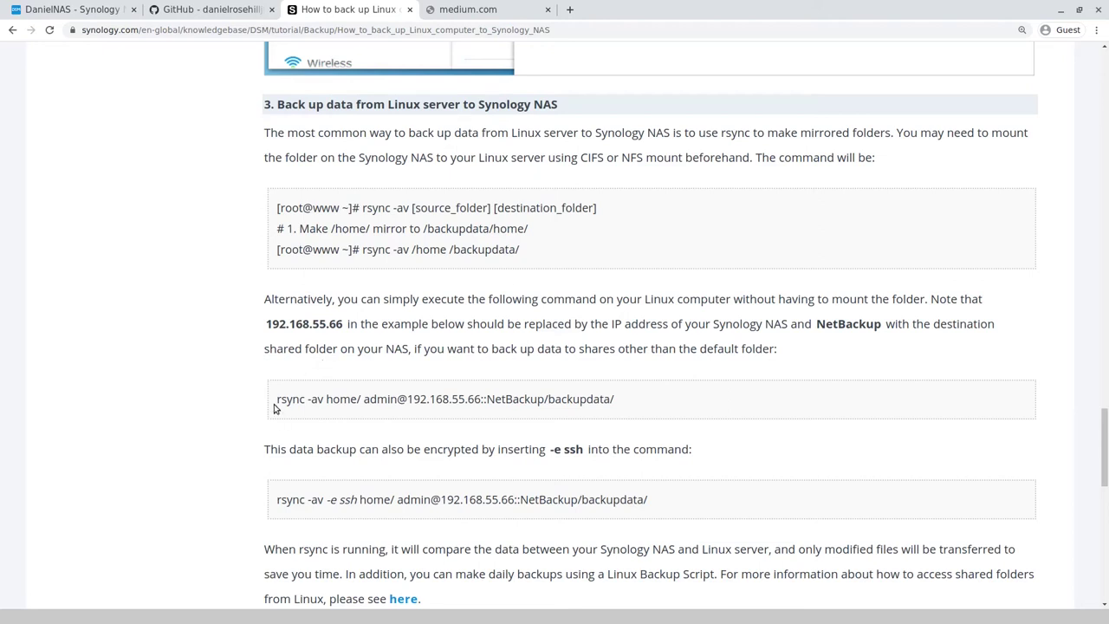
Step: Highlight the 'rsync -av home/' part and the admin NAS address in the example command
{"action": "left_click_drag", "start_coordinate": [275, 398], "coordinate": [363, 411]}
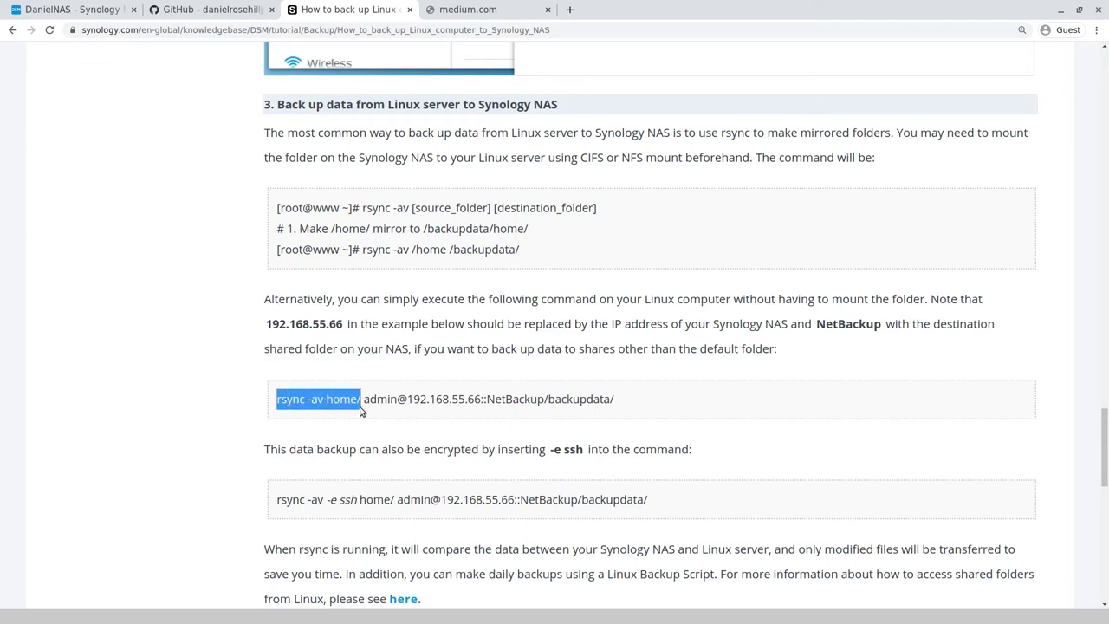
{"action": "left_click", "coordinate": [365, 400]}
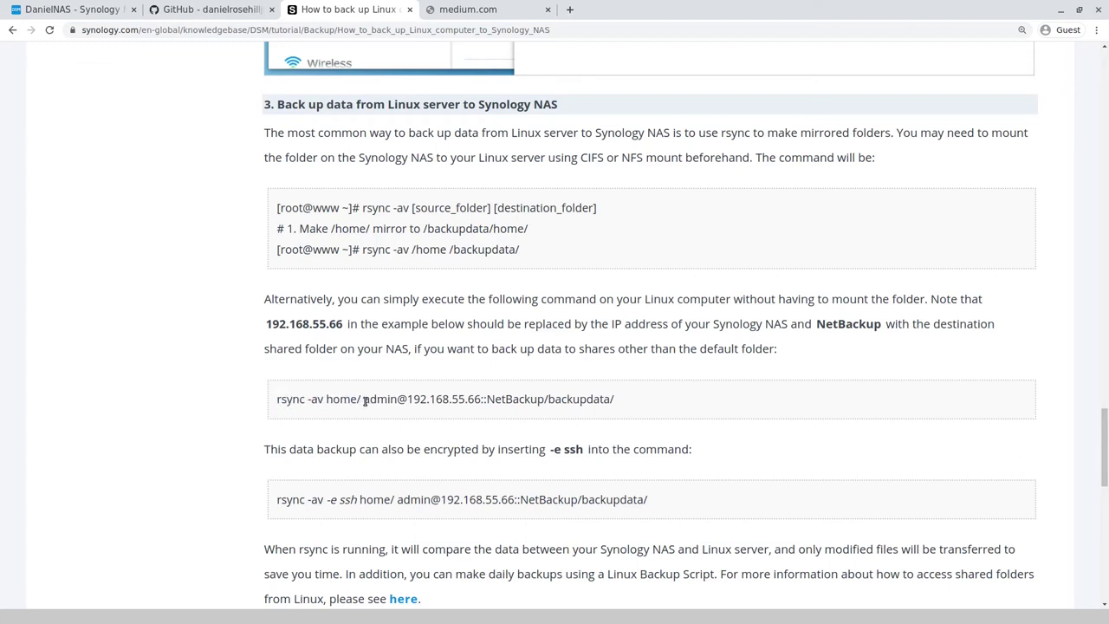
{"action": "left_click_drag", "start_coordinate": [364, 401], "coordinate": [479, 400]}
{"action": "left_click", "coordinate": [497, 401]}
{"action": "double_click", "coordinate": [484, 401]}
{"action": "left_click", "coordinate": [502, 445]}
Step: Highlight the NetBackup share and /backupdata/ path, then place the terminal at top right
{"action": "scroll", "coordinate": [488, 425], "scroll_direction": "up", "scroll_amount": 5}
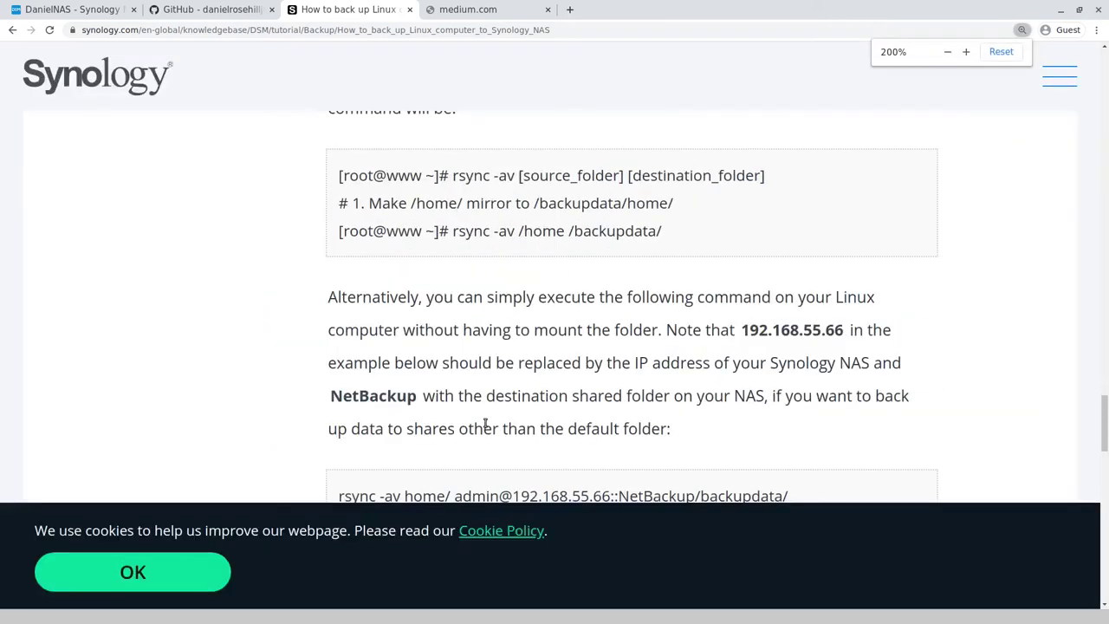
{"action": "scroll", "coordinate": [564, 362], "scroll_direction": "down", "scroll_amount": 6}
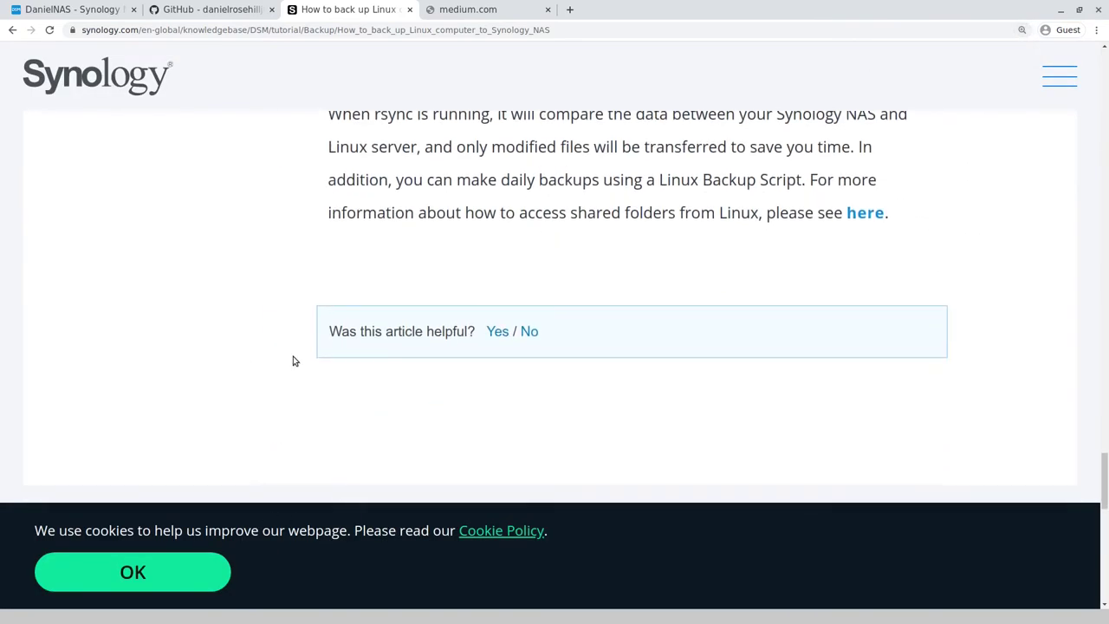
{"action": "scroll", "coordinate": [302, 350], "scroll_direction": "down", "scroll_amount": 1}
{"action": "scroll", "coordinate": [303, 348], "scroll_direction": "up", "scroll_amount": 4}
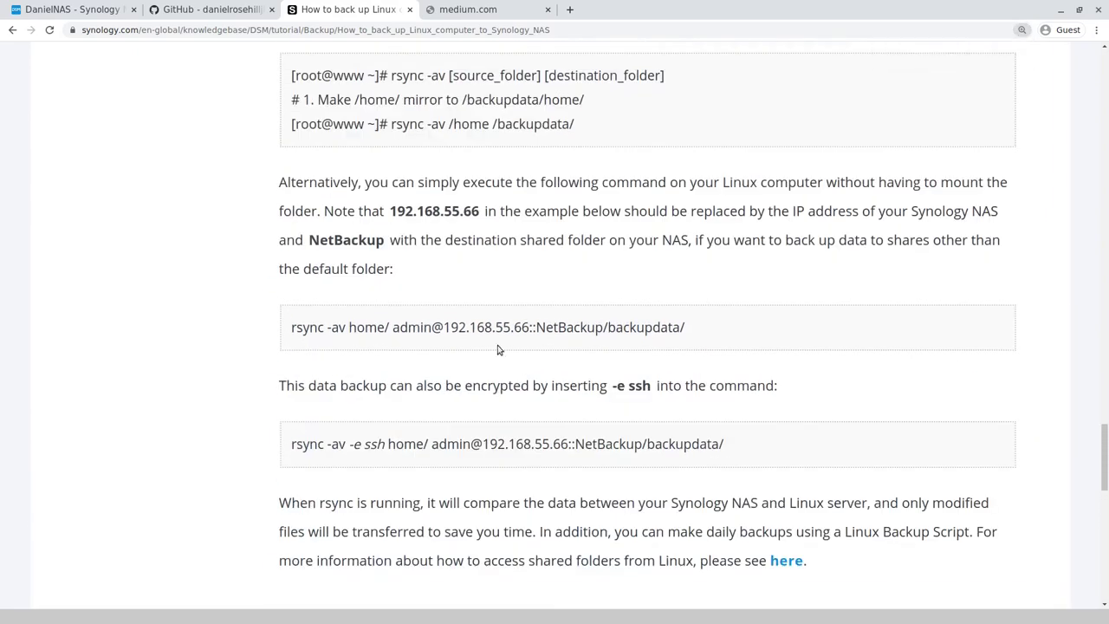
{"action": "left_click_drag", "start_coordinate": [537, 327], "coordinate": [603, 340]}
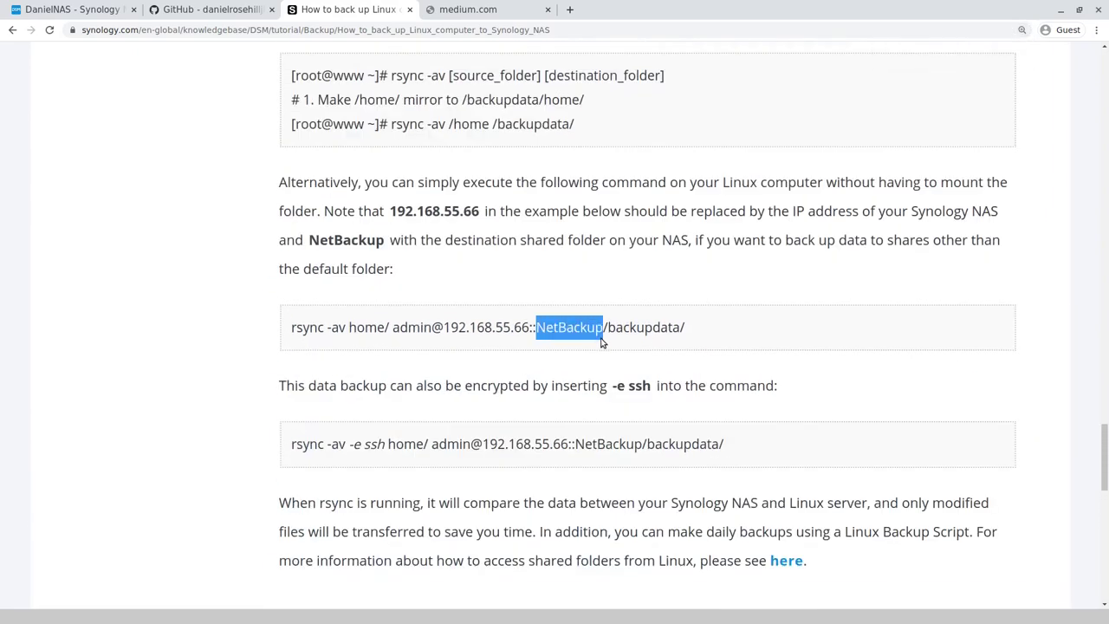
{"action": "scroll", "coordinate": [602, 343], "scroll_direction": "up", "scroll_amount": 1}
{"action": "left_click_drag", "start_coordinate": [603, 359], "coordinate": [697, 375]}
{"action": "left_click", "coordinate": [655, 365]}
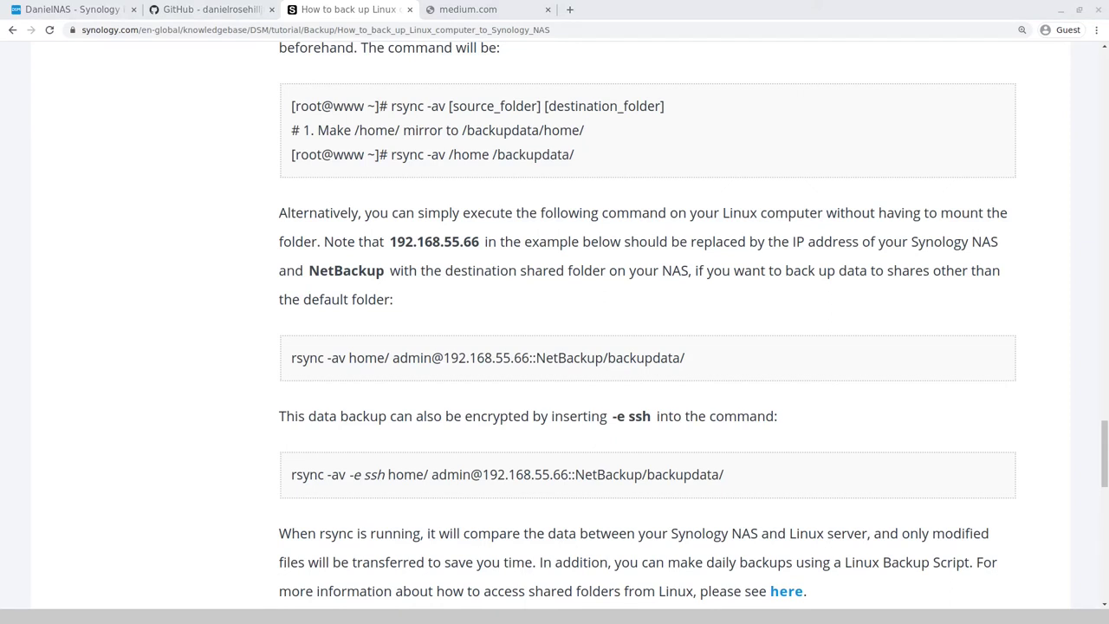
{"action": "left_click_drag", "start_coordinate": [1093, 297], "coordinate": [854, 69]}
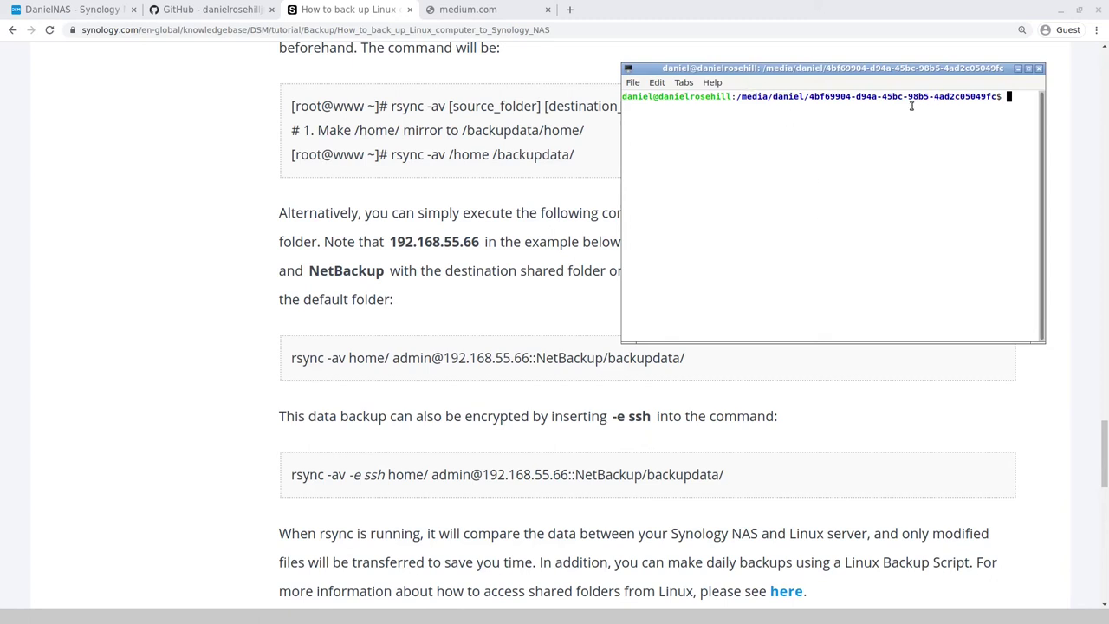
Step: List the mounted drive, cd into HomeDesktopBackup170620, and list its Clonezilla image files
{"action": "type", "text": "ls"}
{"action": "key", "text": "Return"}
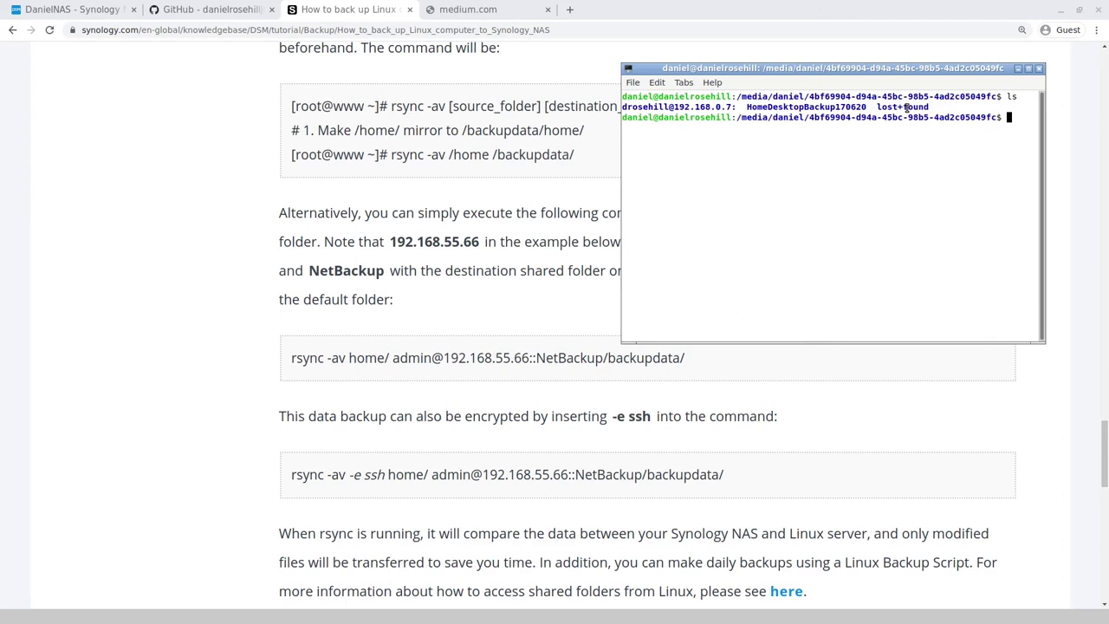
{"action": "type", "text": "cd Home"}
{"action": "key", "text": "Tab"}
{"action": "key", "text": "Return"}
{"action": "type", "text": "ls"}
{"action": "key", "text": "Return"}
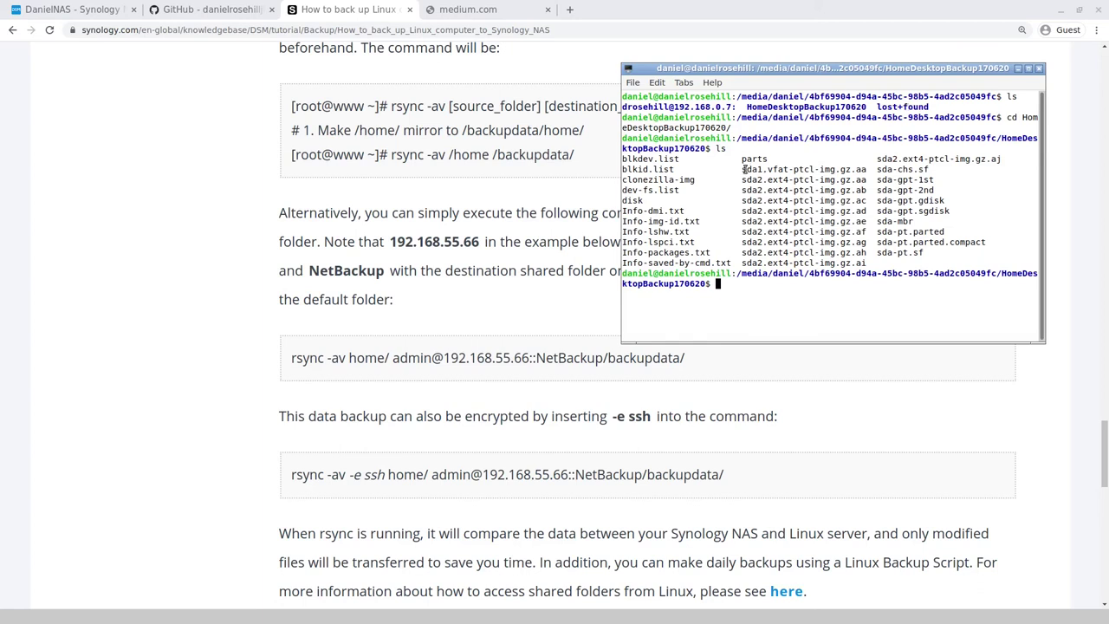
Step: Highlight the sda1.vfat-ptcl-img.gz.aa and clonezilla-img entries in the file listing
{"action": "left_click_drag", "start_coordinate": [744, 169], "coordinate": [869, 179]}
{"action": "left_click", "coordinate": [867, 179]}
{"action": "left_click_drag", "start_coordinate": [742, 169], "coordinate": [738, 182]}
{"action": "left_click", "coordinate": [727, 190]}
Step: Go back up to the drive's top folder with cd ../ and list its contents
{"action": "type", "text": "cd ../"}
{"action": "key", "text": "Return"}
{"action": "type", "text": "ls"}
{"action": "key", "text": "Return"}
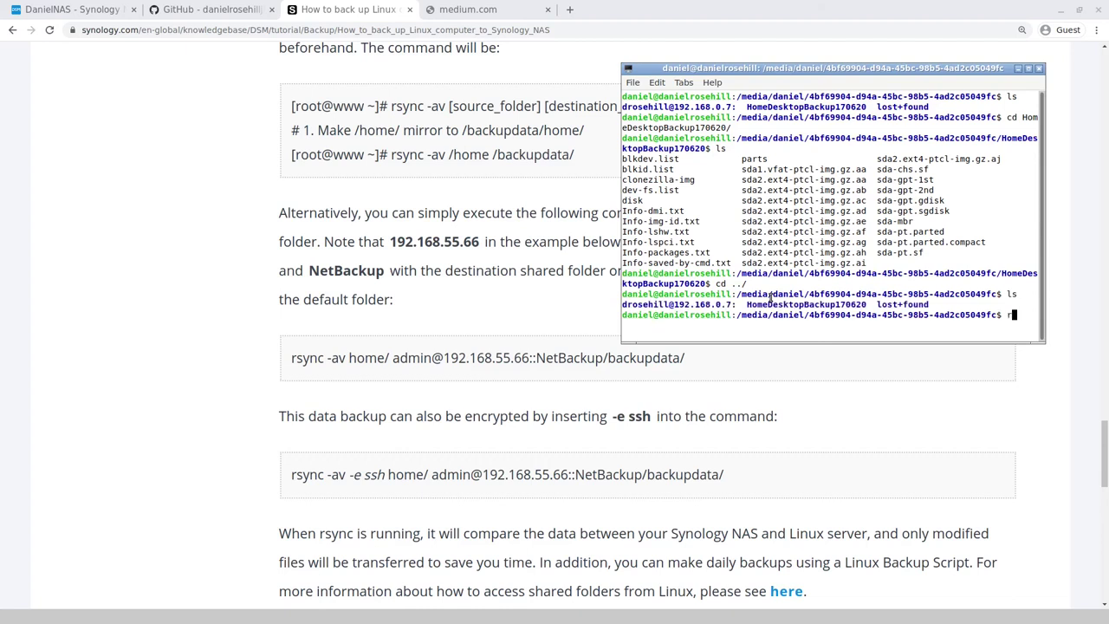
Step: Begin the rsync -av command with source HomeDesktopBackup170620 and the NAS user name
{"action": "key", "text": "Tab"}
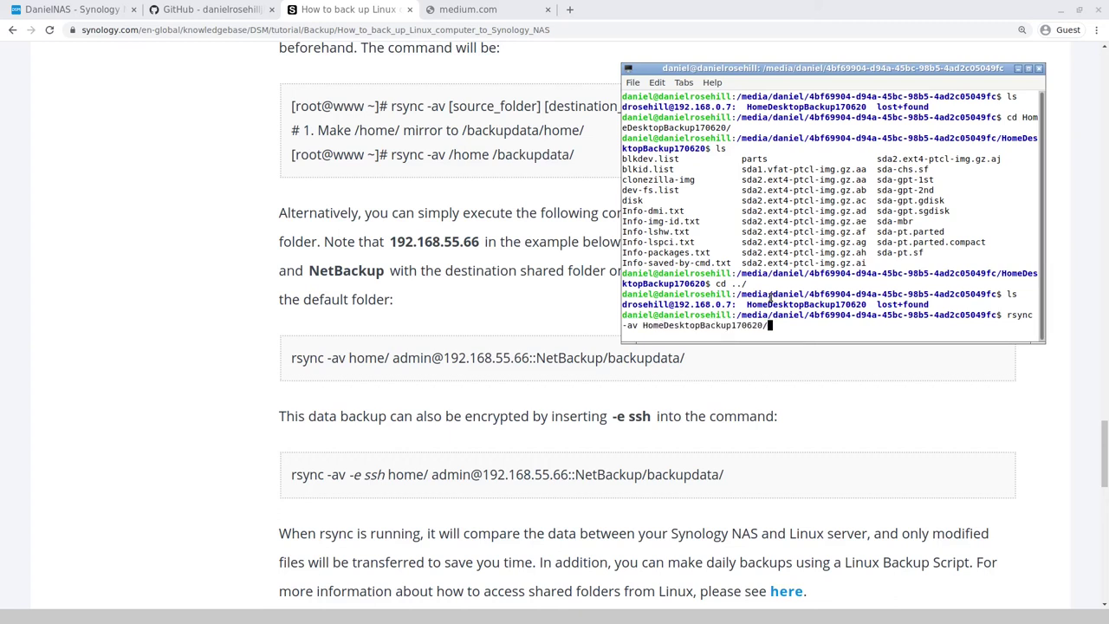
{"action": "left_click", "coordinate": [111, 6]}
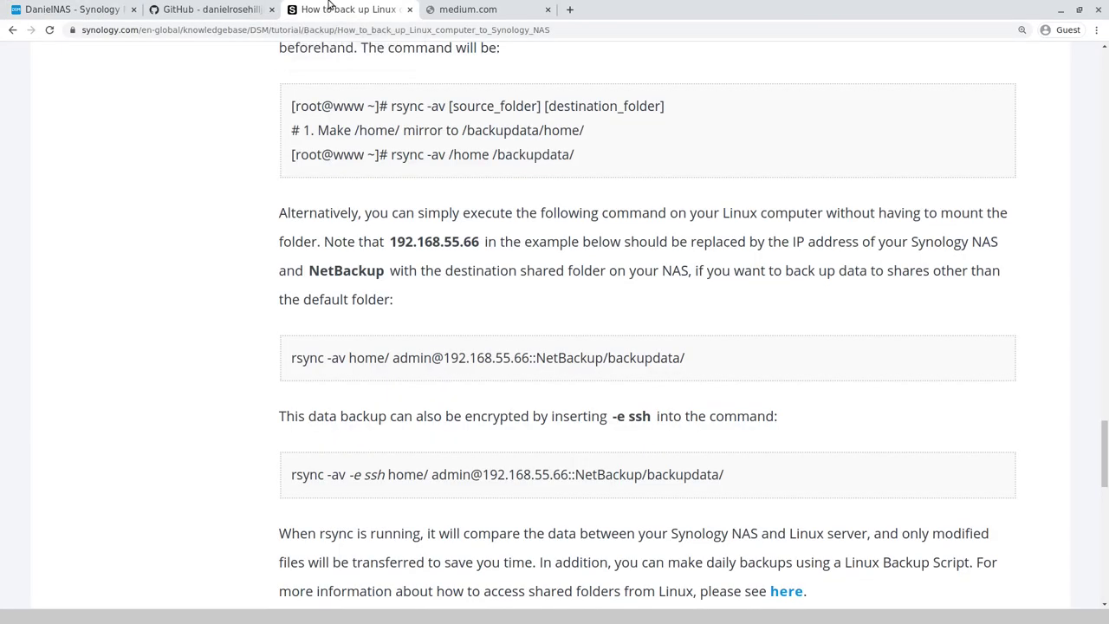
{"action": "left_click", "coordinate": [330, 7]}
{"action": "key", "text": "alt+Tab"}
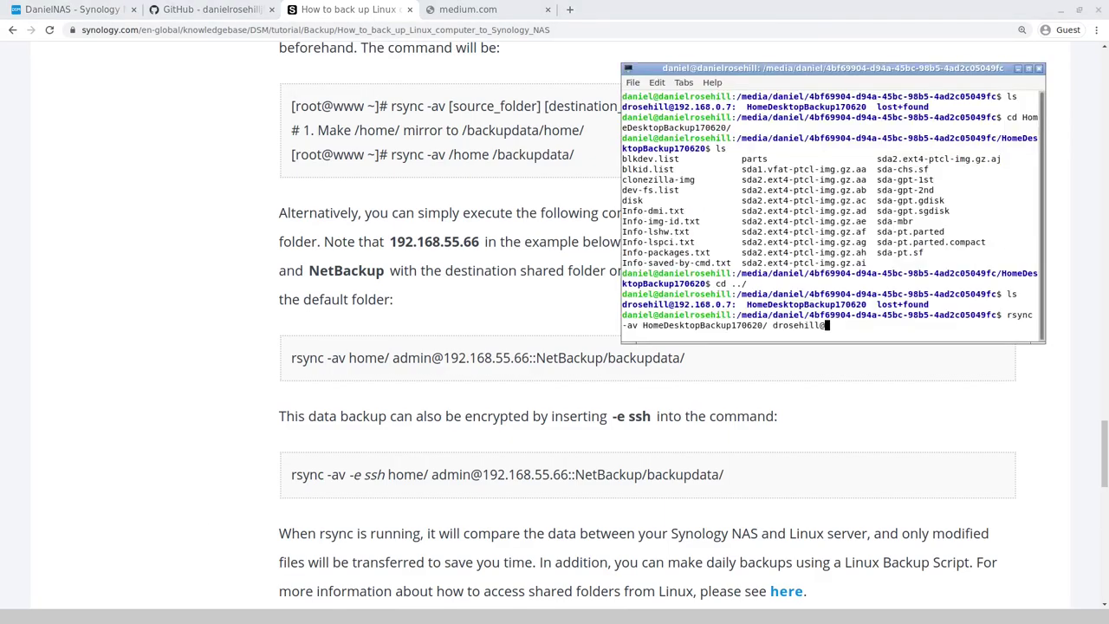
{"action": "key", "text": "alt+Tab"}
{"action": "left_click", "coordinate": [74, 8]}
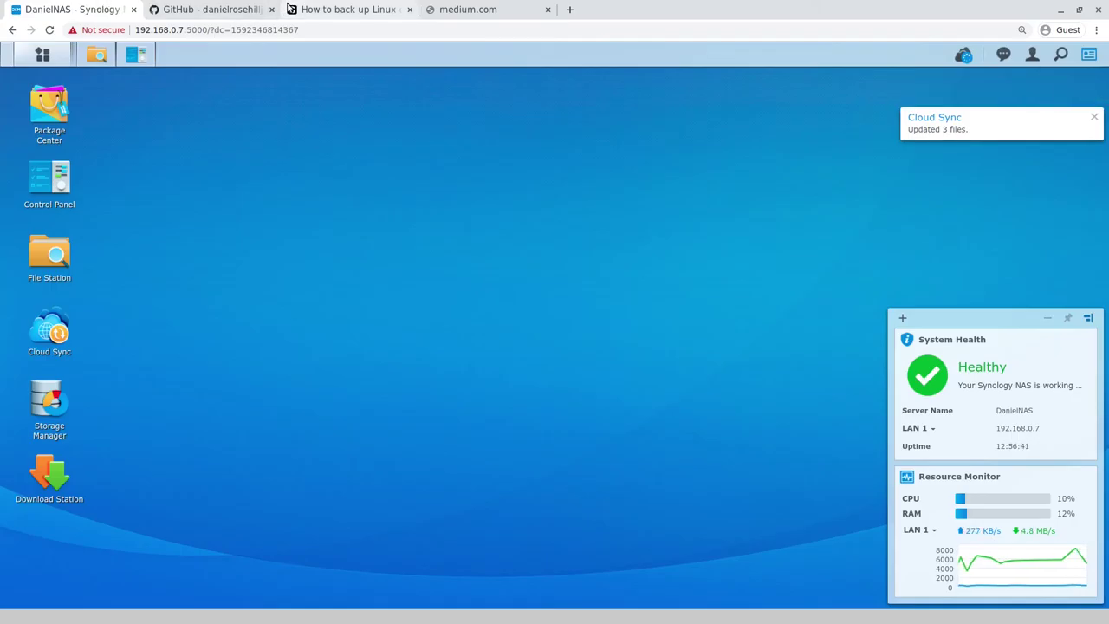
{"action": "key", "text": "alt+Tab"}
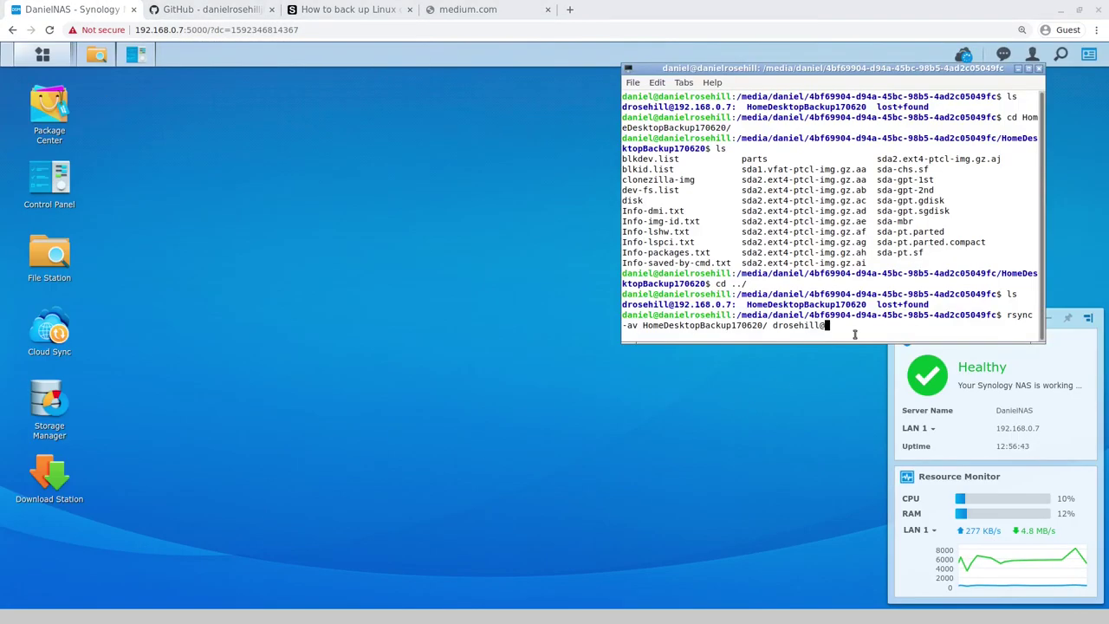
Step: Complete the destination as 192.168.0.7::ClonezillaCopy/ and run the rsync command
{"action": "type", "text": "192.168.0.7"}
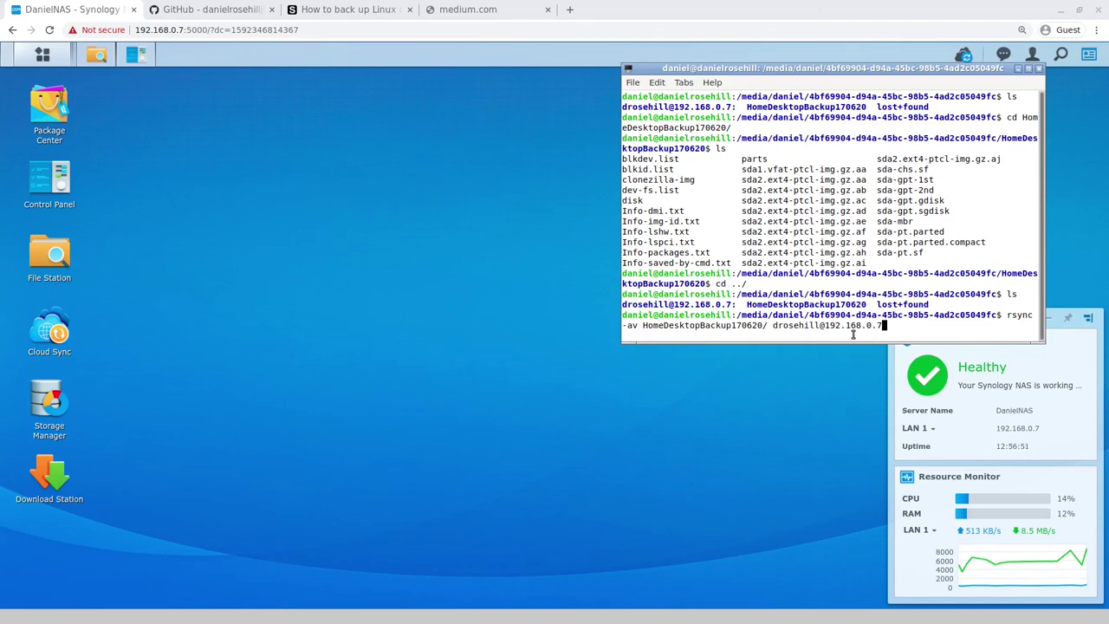
{"action": "type", "text": "::"}
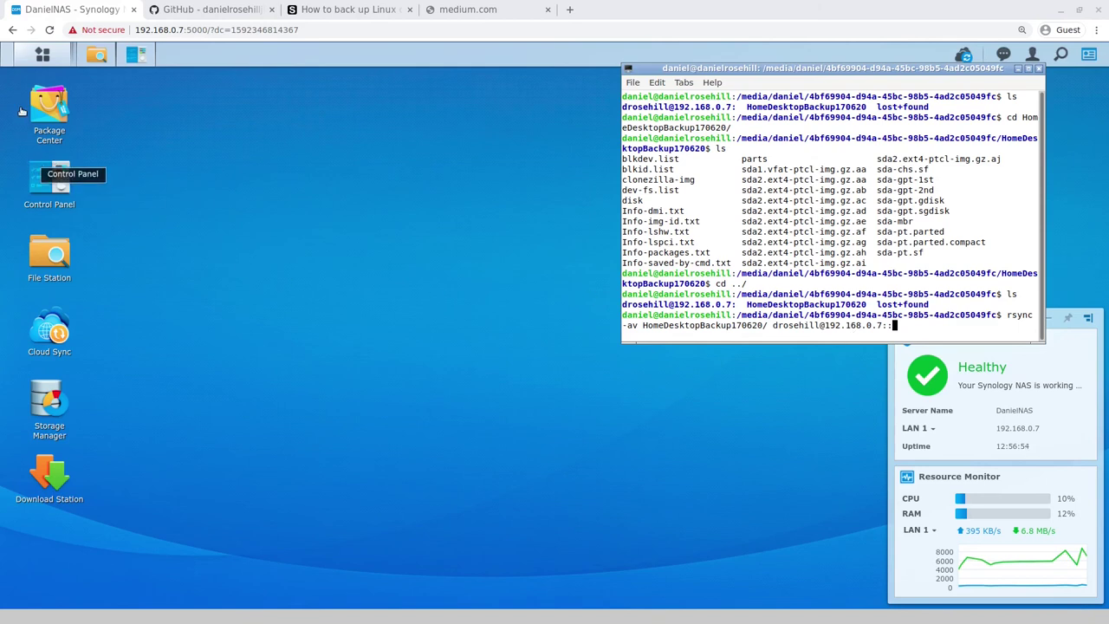
{"action": "type", "text": "Cl"}
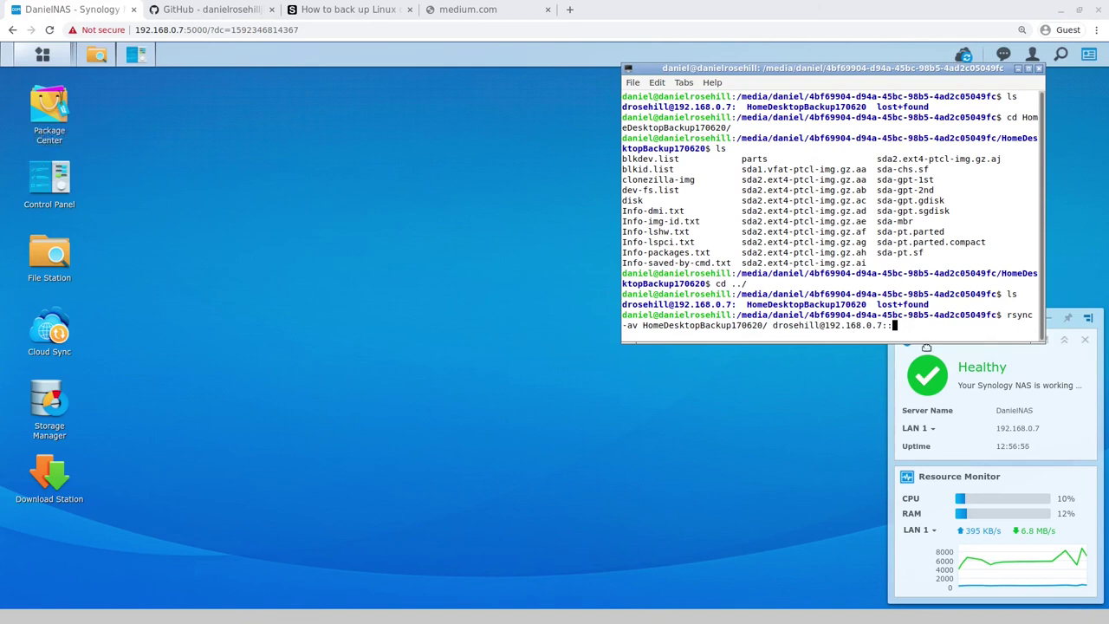
{"action": "type", "text": "onezillaCopy"}
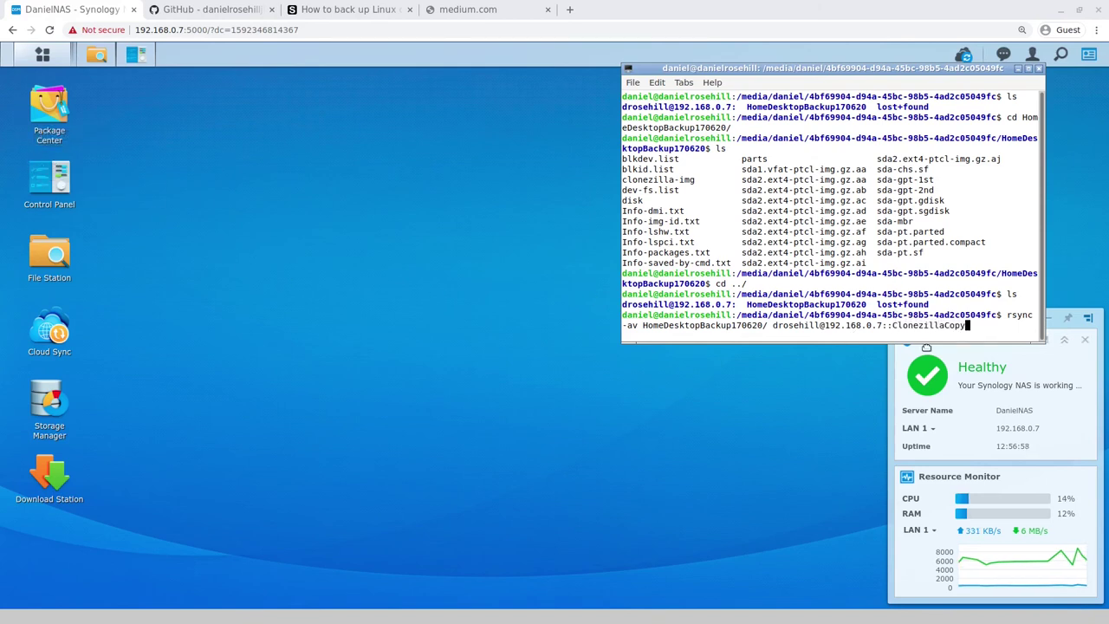
{"action": "left_click", "coordinate": [401, 7]}
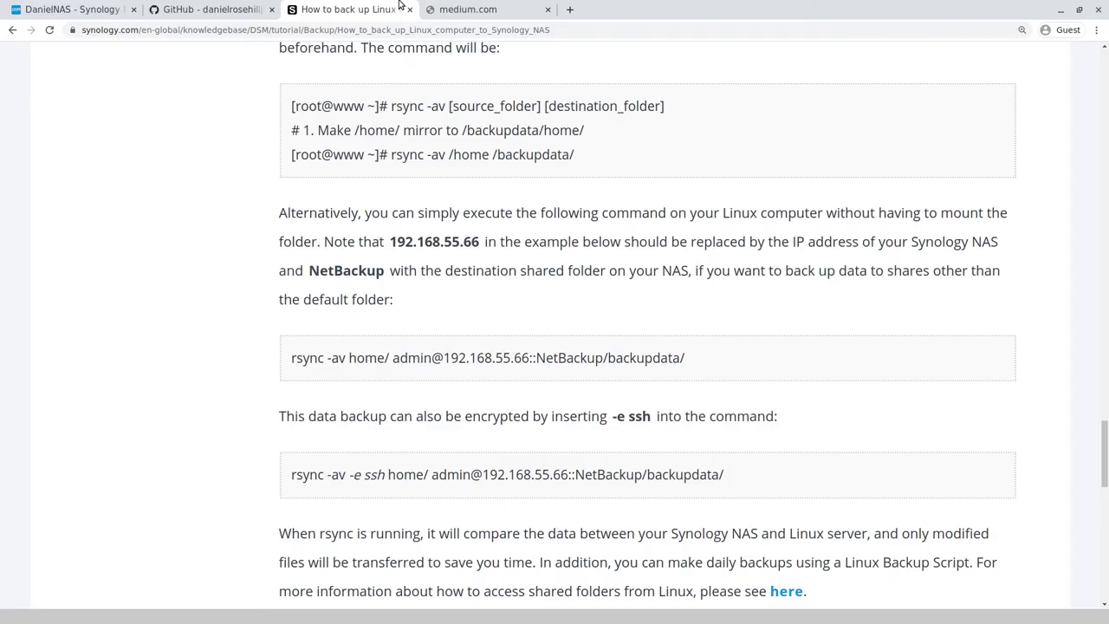
{"action": "left_click", "coordinate": [118, 8]}
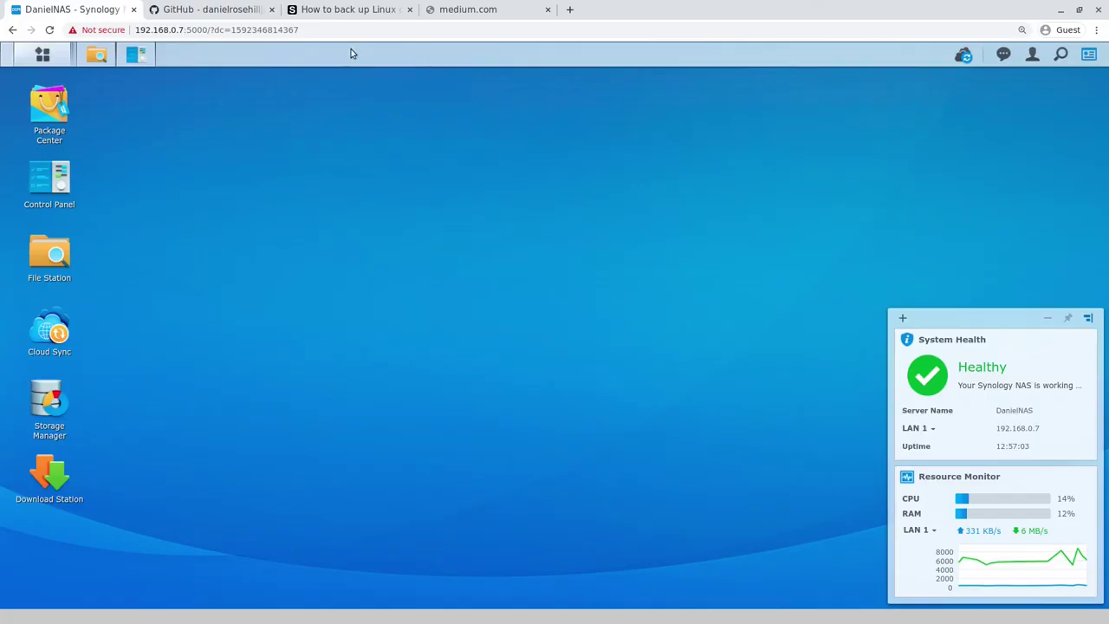
{"action": "key", "text": "alt+Tab"}
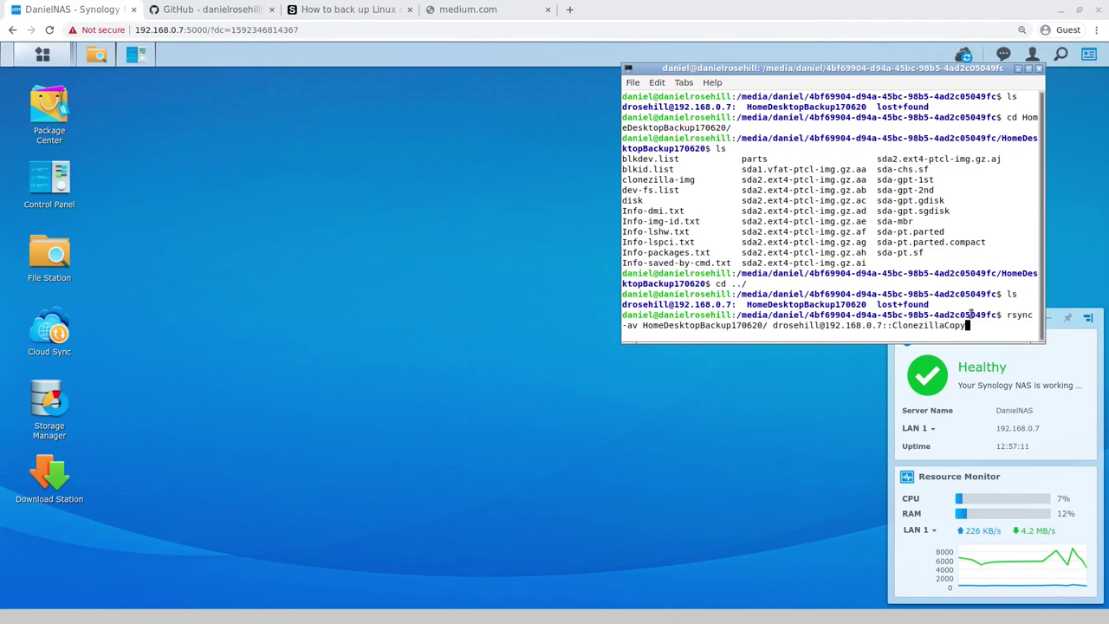
{"action": "type", "text": "/"}
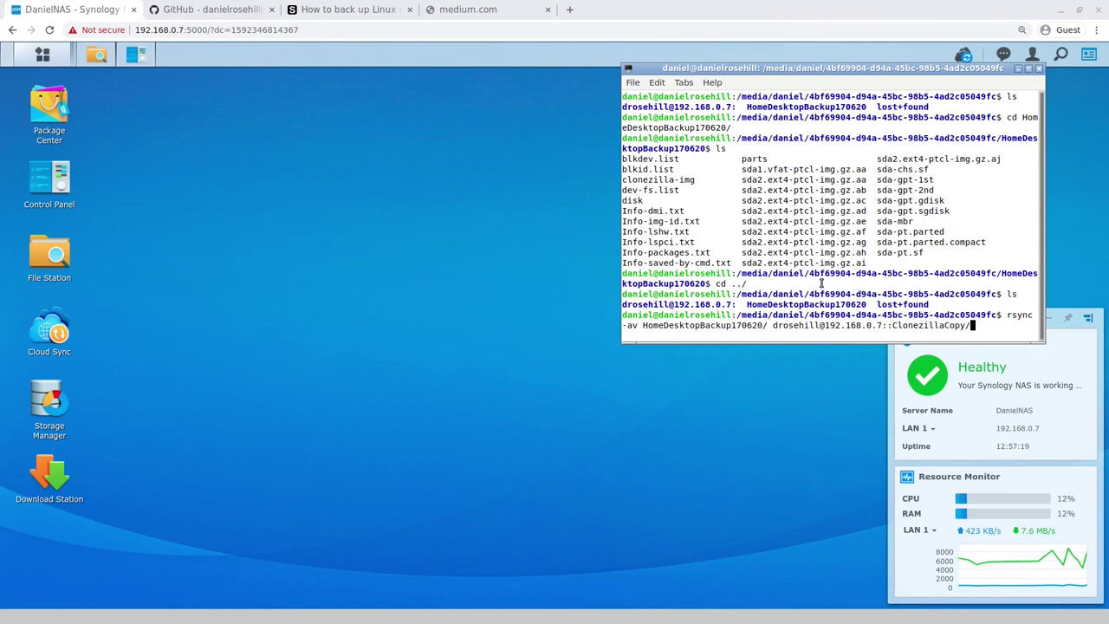
{"action": "key", "text": "Return"}
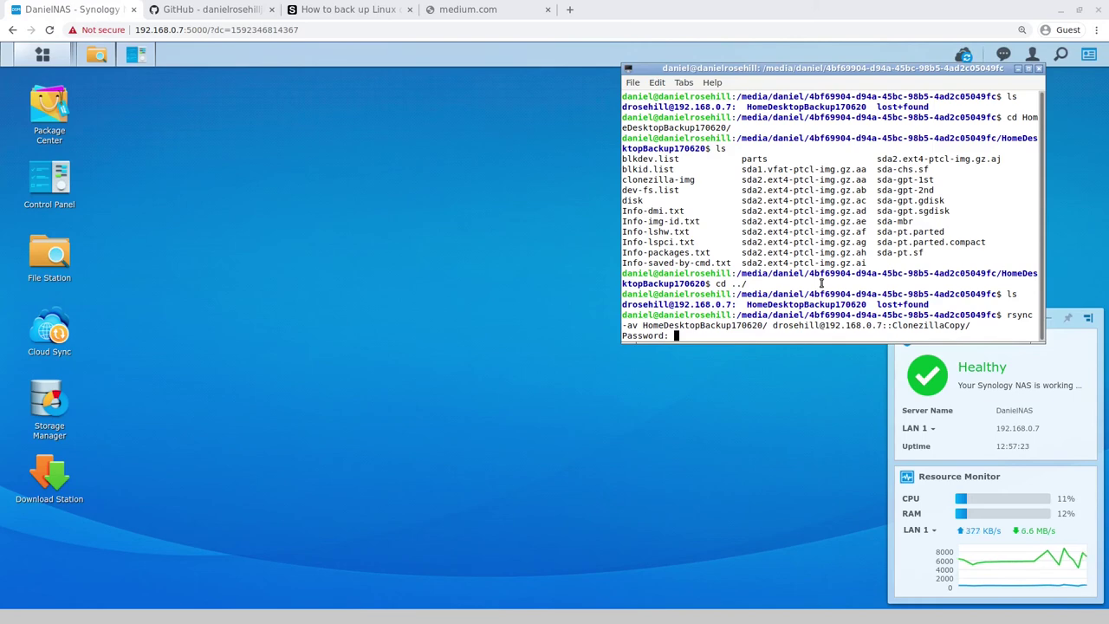
Step: Enter the password, then rerun the same rsync command prefixed with sudo and authenticate
{"action": "key", "text": "Return"}
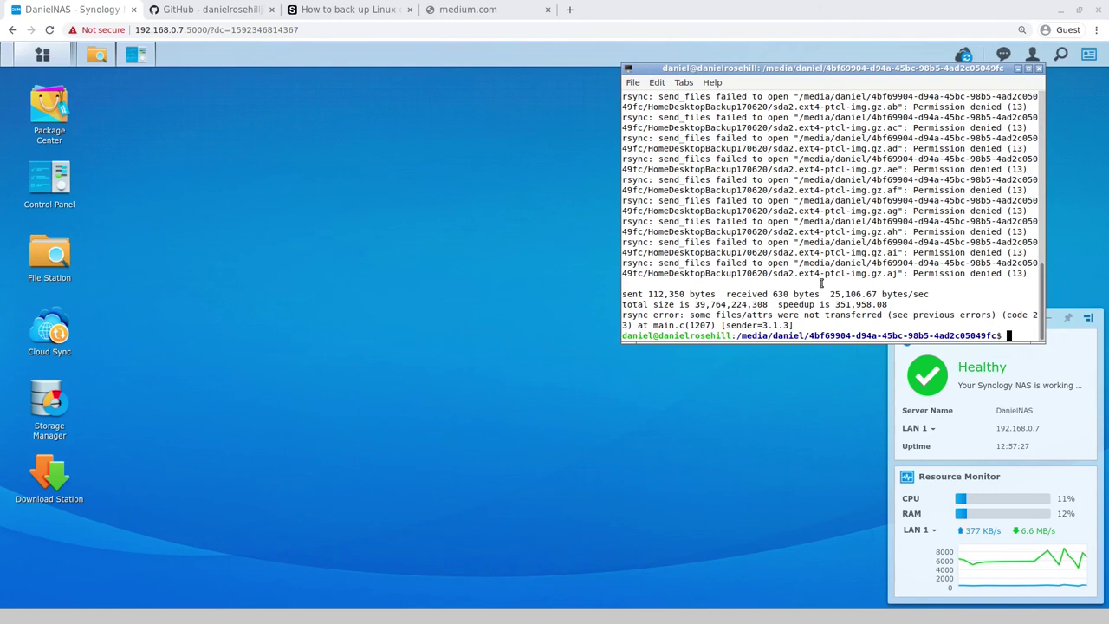
{"action": "key", "text": "Up"}
{"action": "key", "text": "Left"}
{"action": "key", "text": "Left"}
{"action": "key", "text": "Left"}
{"action": "key", "text": "Left"}
{"action": "key", "text": "Left"}
{"action": "key", "text": "Left"}
{"action": "key", "text": "Left"}
{"action": "key", "text": "Left"}
{"action": "key", "text": "Left"}
{"action": "key", "text": "Left"}
{"action": "key", "text": "Left"}
{"action": "key", "text": "Left"}
{"action": "key", "text": "Left"}
{"action": "key", "text": "Left"}
{"action": "key", "text": "Left"}
{"action": "key", "text": "Left"}
{"action": "key", "text": "Left"}
{"action": "key", "text": "Left"}
{"action": "key", "text": "Left"}
{"action": "key", "text": "Left"}
{"action": "key", "text": "Left"}
{"action": "key", "text": "Left"}
{"action": "key", "text": "Left"}
{"action": "key", "text": "Left"}
{"action": "key", "text": "Left"}
{"action": "key", "text": "Left"}
{"action": "key", "text": "Left"}
{"action": "key", "text": "Left"}
{"action": "key", "text": "Left"}
{"action": "key", "text": "Left"}
{"action": "key", "text": "Left"}
{"action": "key", "text": "Left"}
{"action": "key", "text": "Left"}
{"action": "key", "text": "Left"}
{"action": "key", "text": "Left"}
{"action": "key", "text": "Left"}
{"action": "key", "text": "Left"}
{"action": "key", "text": "Left"}
{"action": "key", "text": "Left"}
{"action": "key", "text": "Left"}
{"action": "type", "text": "sudo"}
{"action": "key", "text": "Return"}
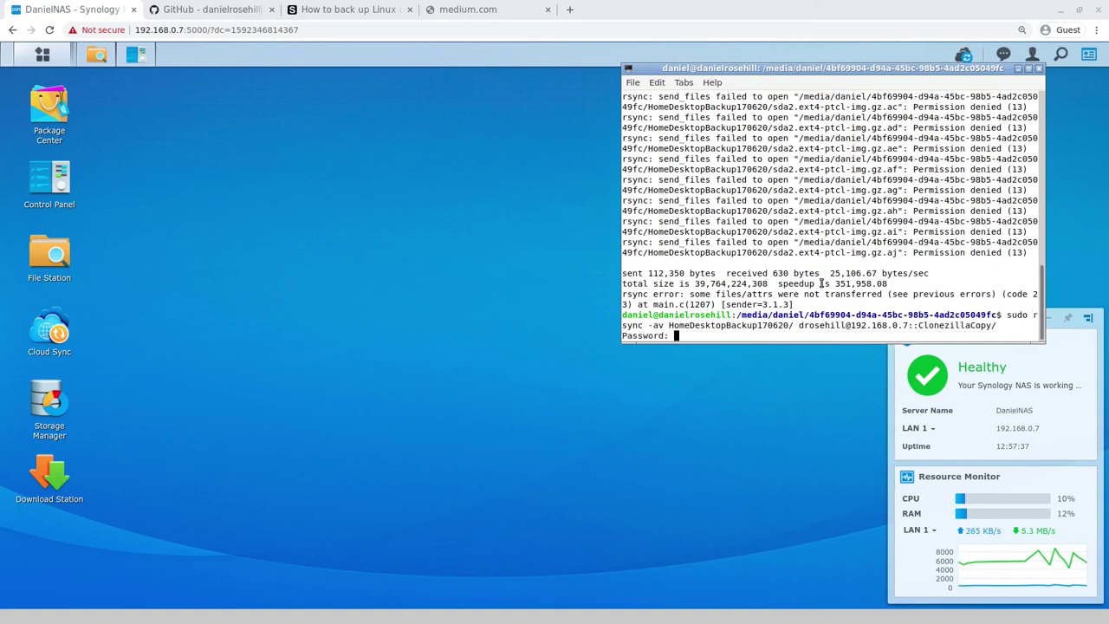
{"action": "key", "text": "Return"}
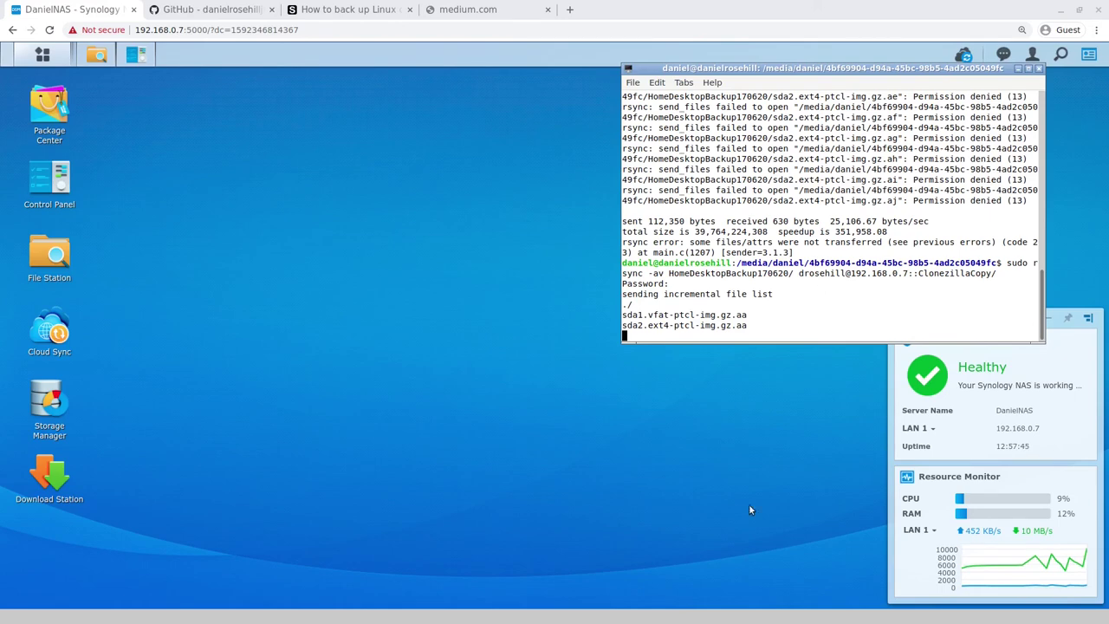
Step: Cycle through the browser tabs and return to the NAS desktop tab
{"action": "left_click", "coordinate": [170, 8]}
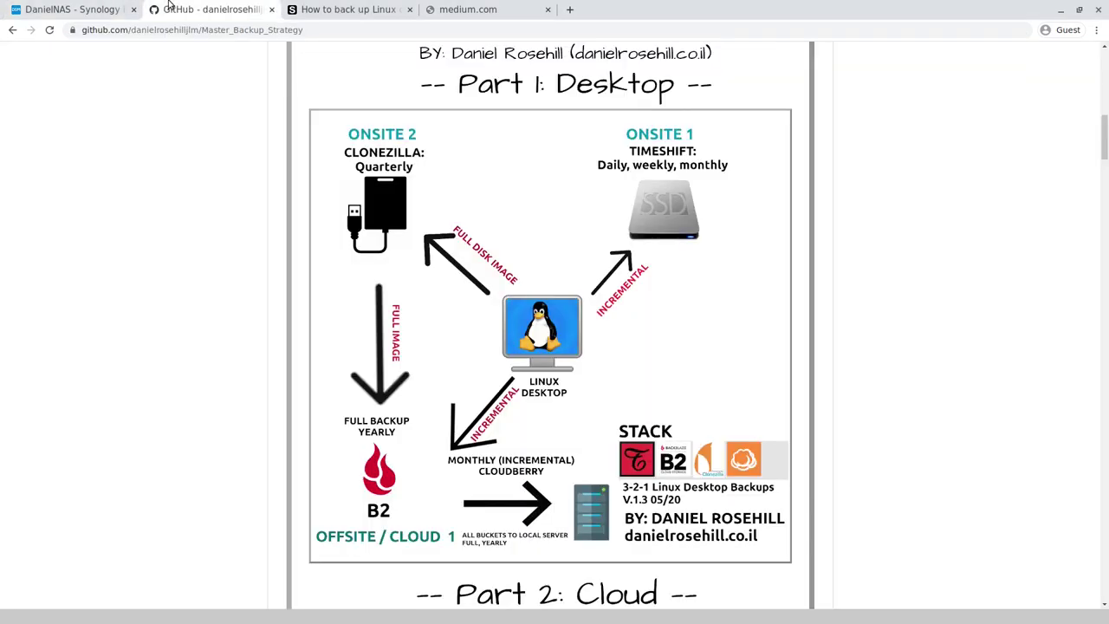
{"action": "left_click", "coordinate": [444, 7]}
{"action": "left_click", "coordinate": [367, 9]}
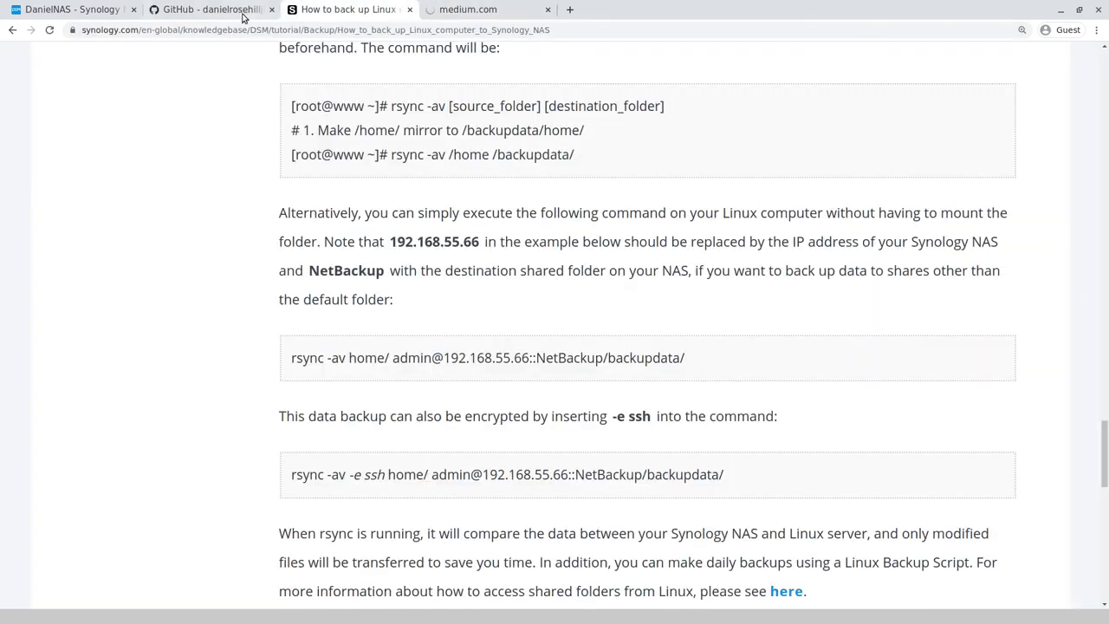
{"action": "left_click", "coordinate": [485, 9]}
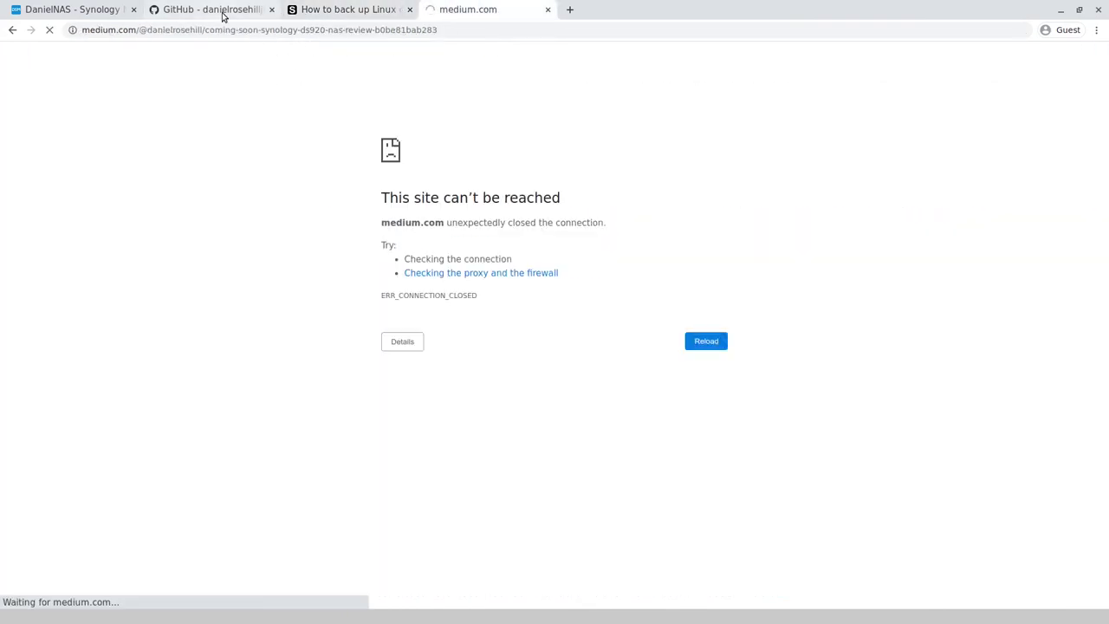
{"action": "left_click", "coordinate": [78, 6]}
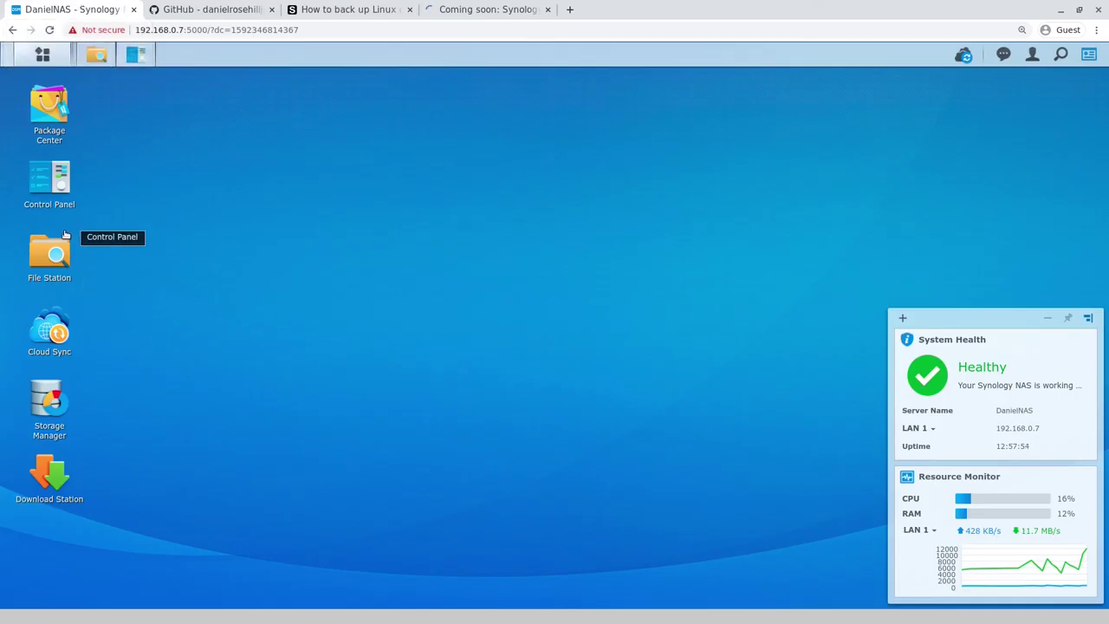
Step: Open File Station at ClonezillaCopy, showing 24 items, and widen the window
{"action": "left_click", "coordinate": [60, 263]}
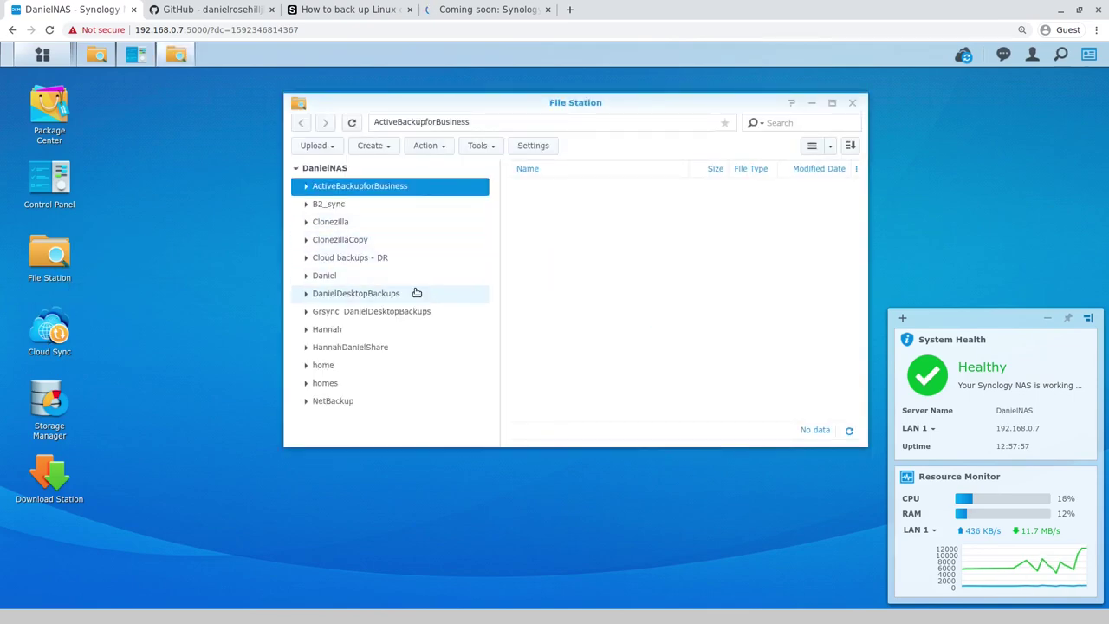
{"action": "left_click", "coordinate": [395, 242]}
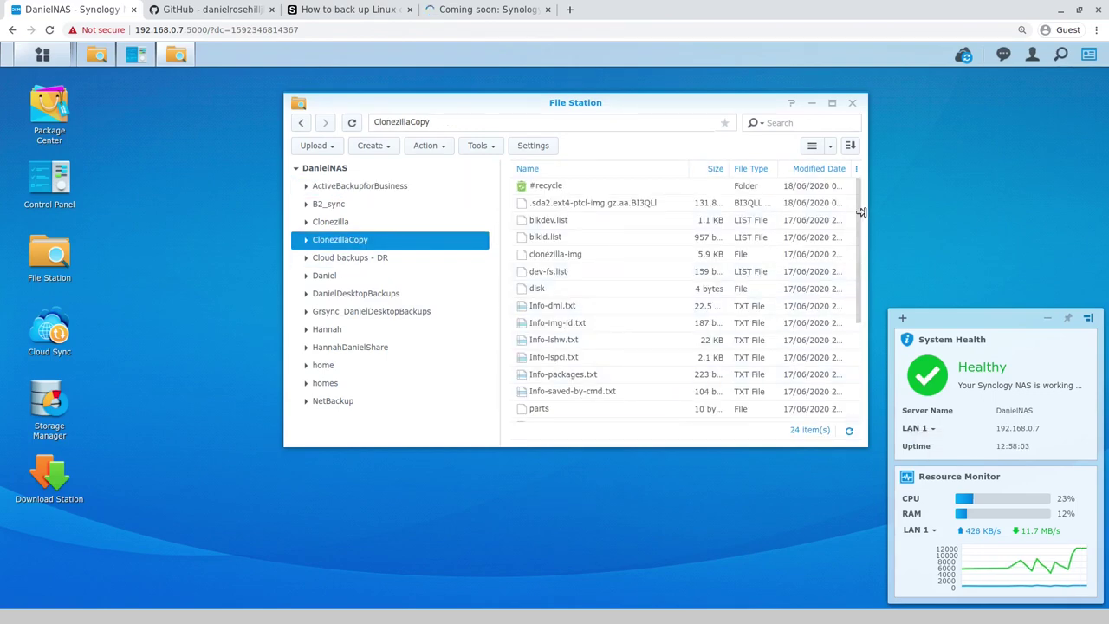
{"action": "left_click_drag", "start_coordinate": [859, 214], "coordinate": [975, 213]}
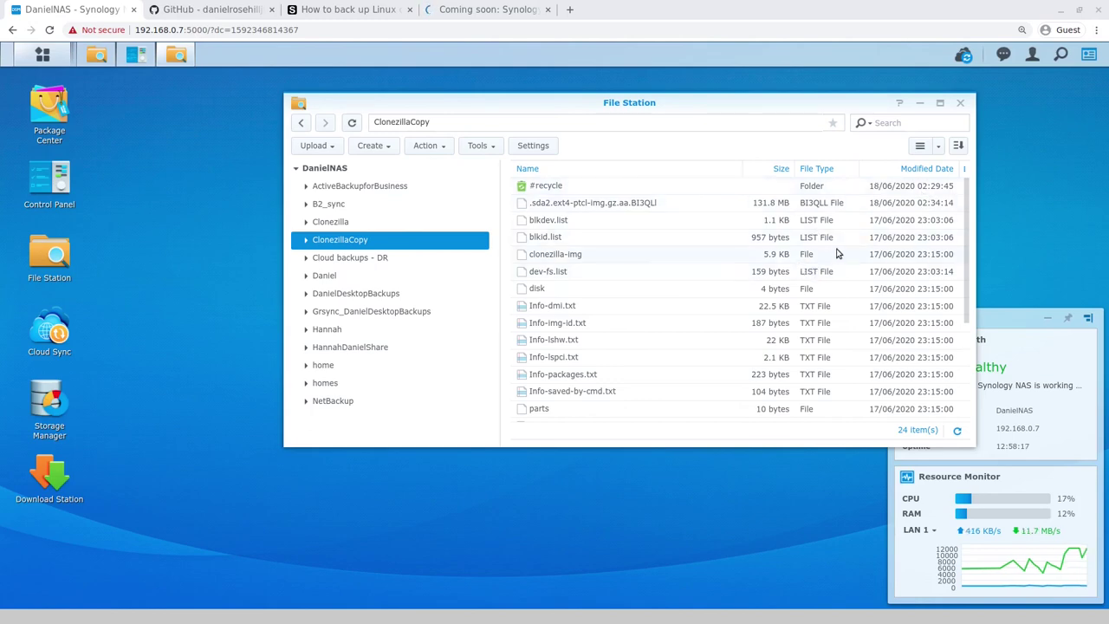
{"action": "scroll", "coordinate": [929, 364], "scroll_direction": "down", "scroll_amount": 3}
{"action": "scroll", "coordinate": [927, 364], "scroll_direction": "up", "scroll_amount": 3}
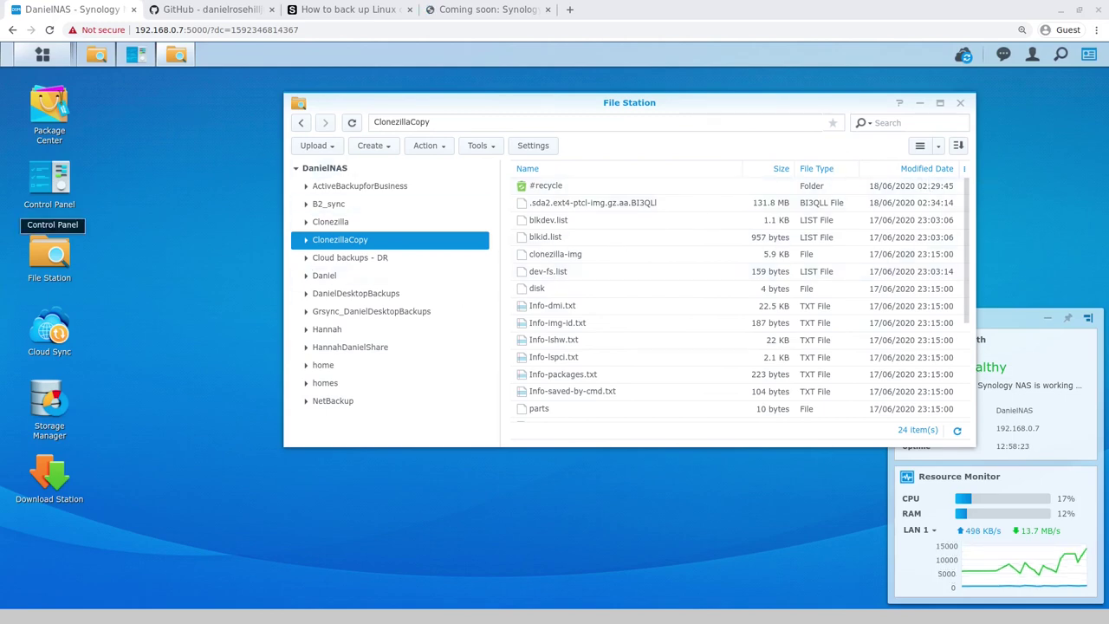
Step: Bring the terminal with the running rsync transfer in front of File Station
{"action": "key", "text": "alt+Tab"}
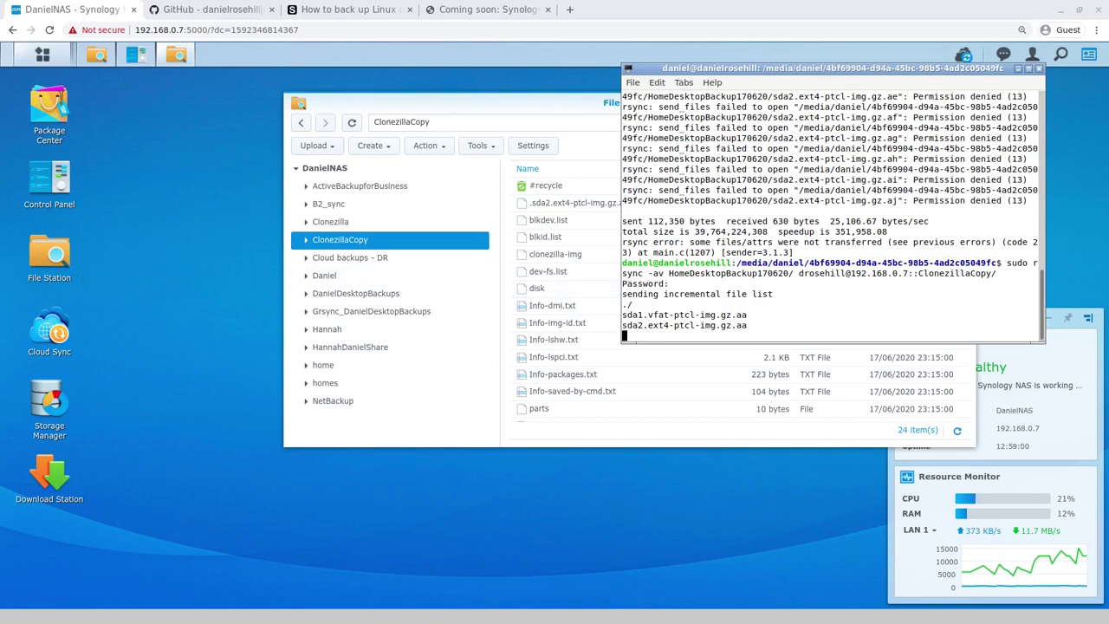
Step: Open a new Chrome tab and load the author's personal website address
{"action": "left_click", "coordinate": [287, 32]}
{"action": "key", "text": "ctrl+t"}
{"action": "type", "text": "danielrosehill.co.il"}
{"action": "key", "text": "Return"}
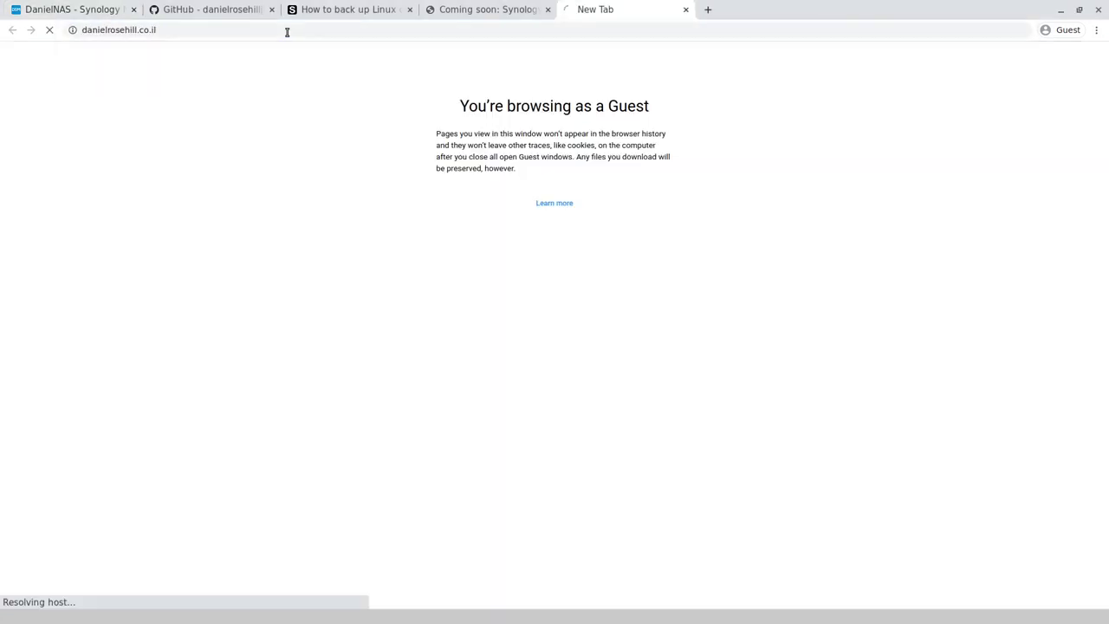